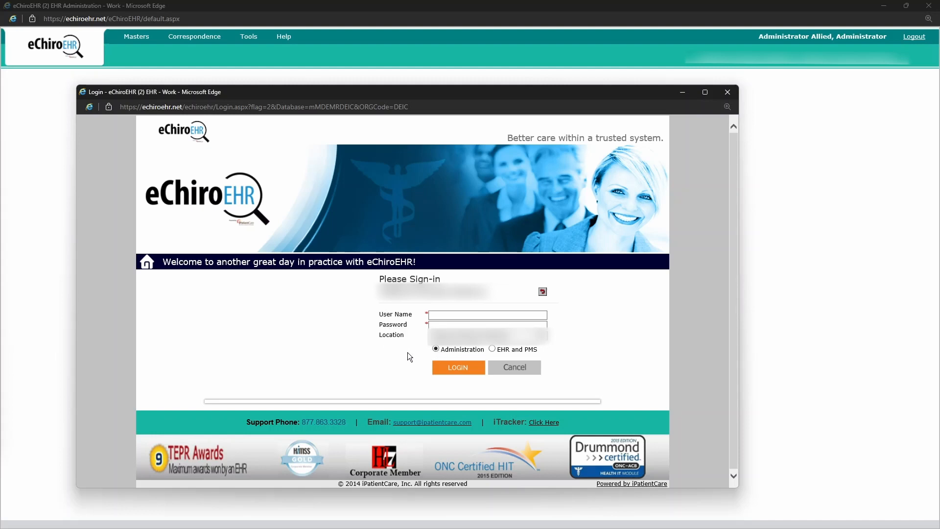
Step: Minimize the login window and open the iRemind Message Configuration master
click(683, 93)
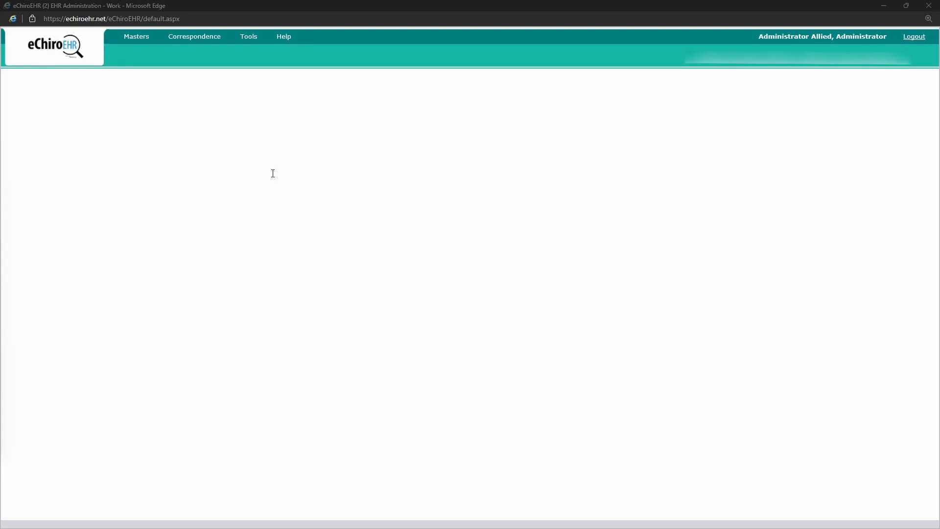
click(130, 43)
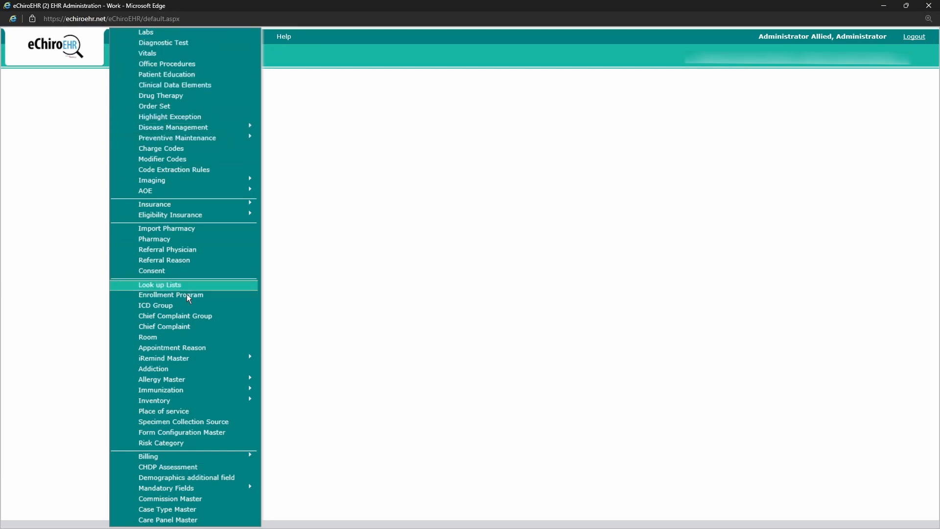
mouse_move(206, 361)
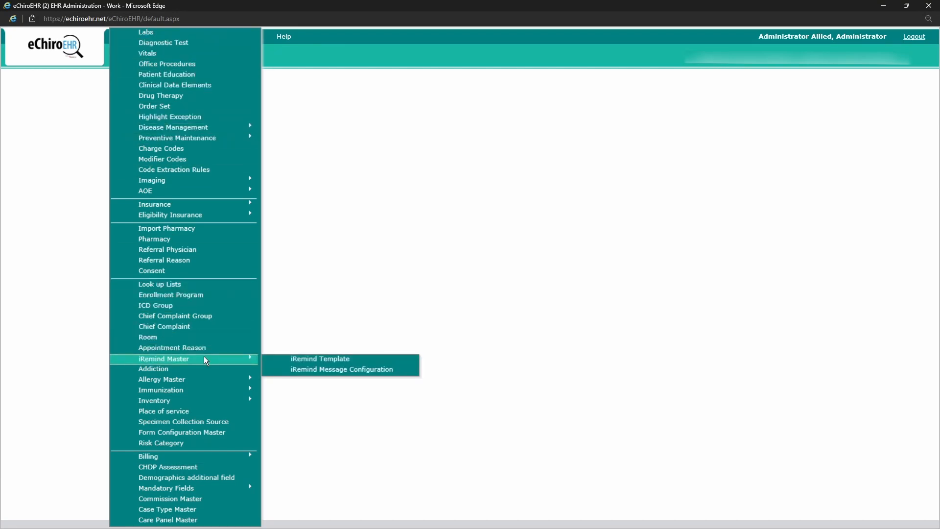
click(342, 371)
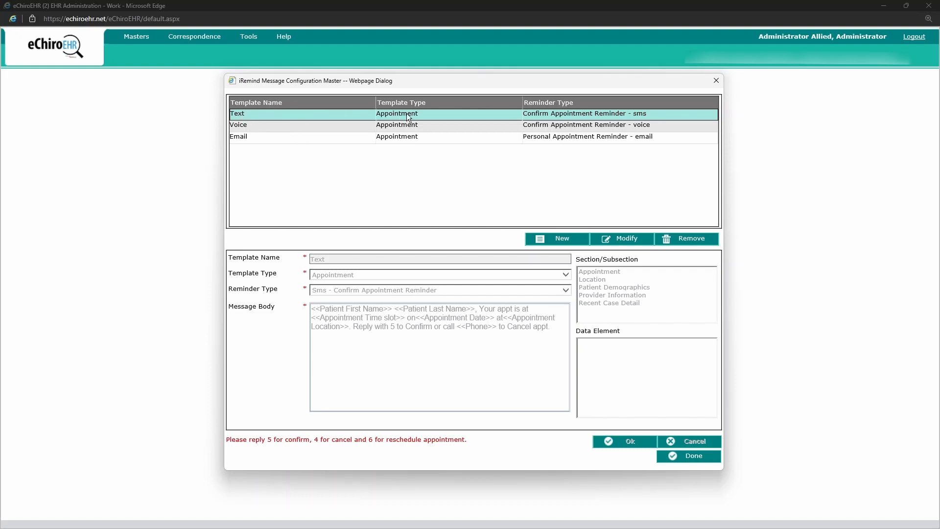
Step: Review the reminder type and message body of the existing Text, Voice and Email appointment templates
click(256, 126)
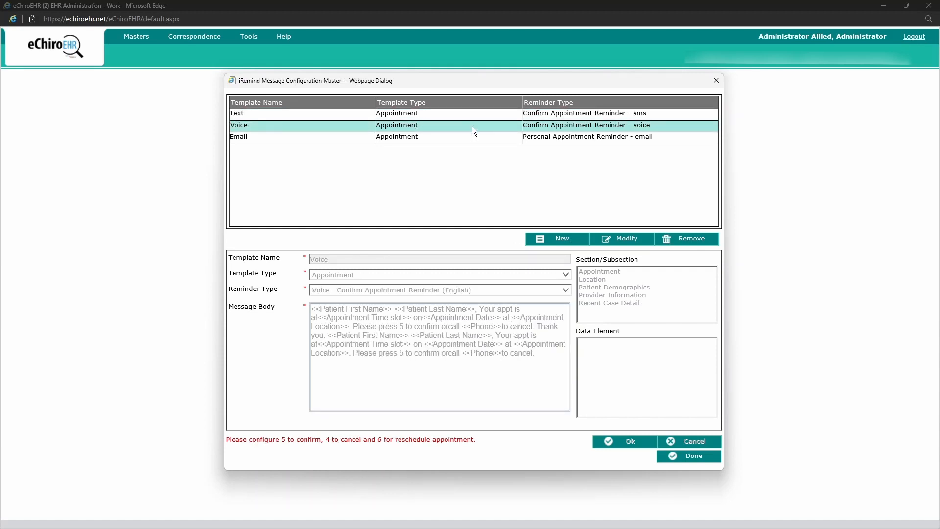
click(257, 136)
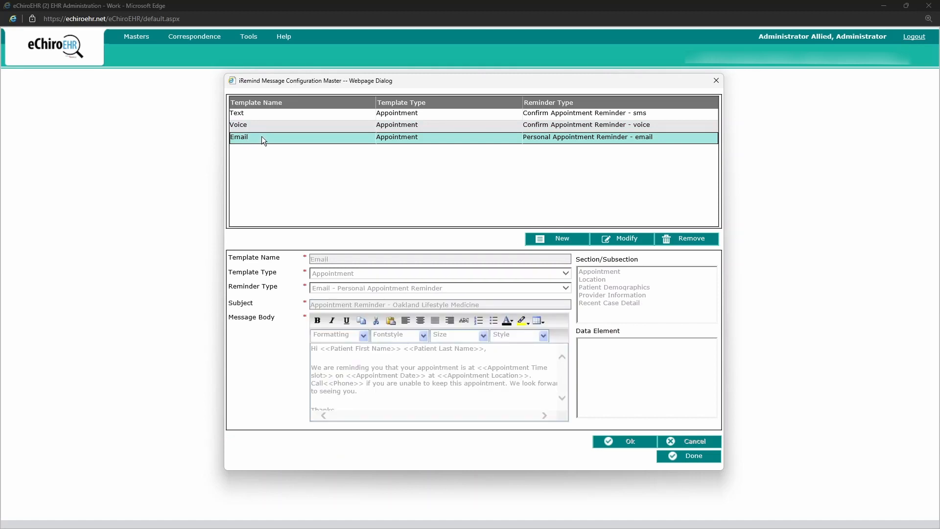
click(312, 127)
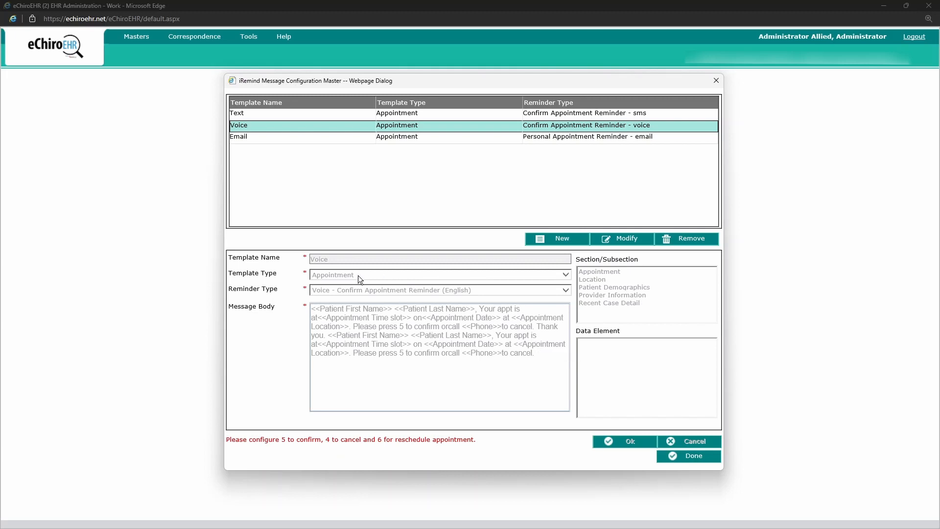
click(288, 115)
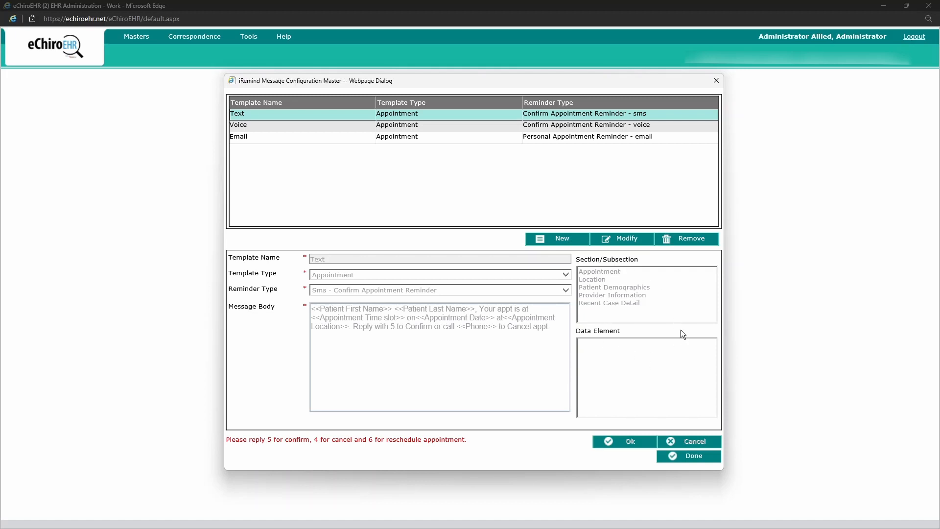
click(258, 128)
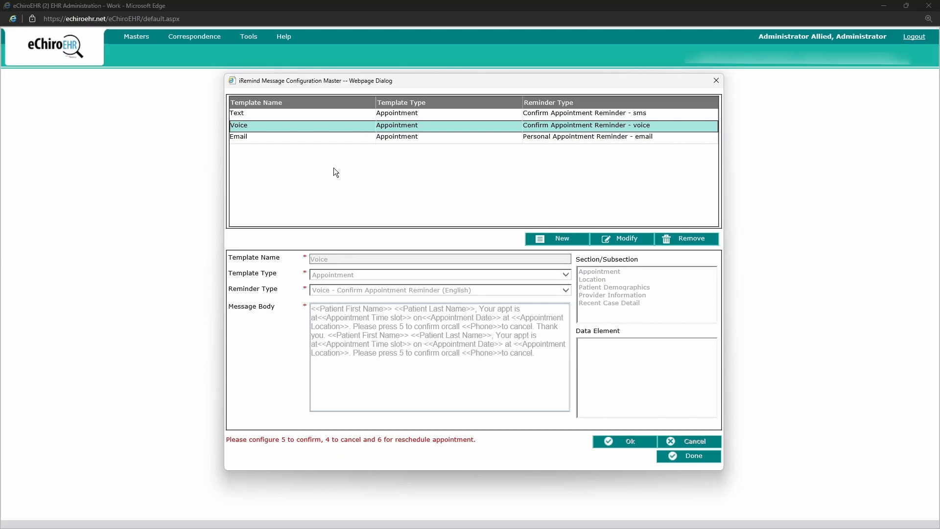
click(291, 137)
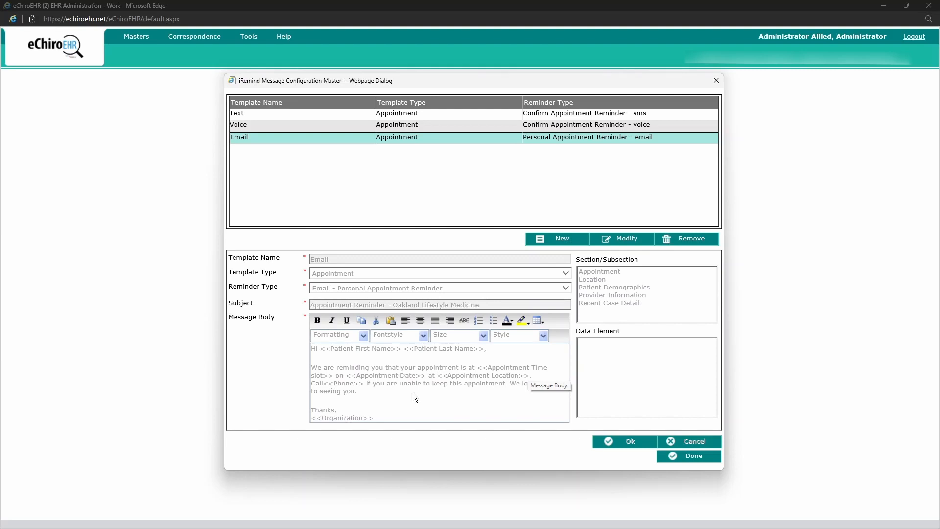
Step: Open the Text template's message body for modification and cancel the edit
click(293, 117)
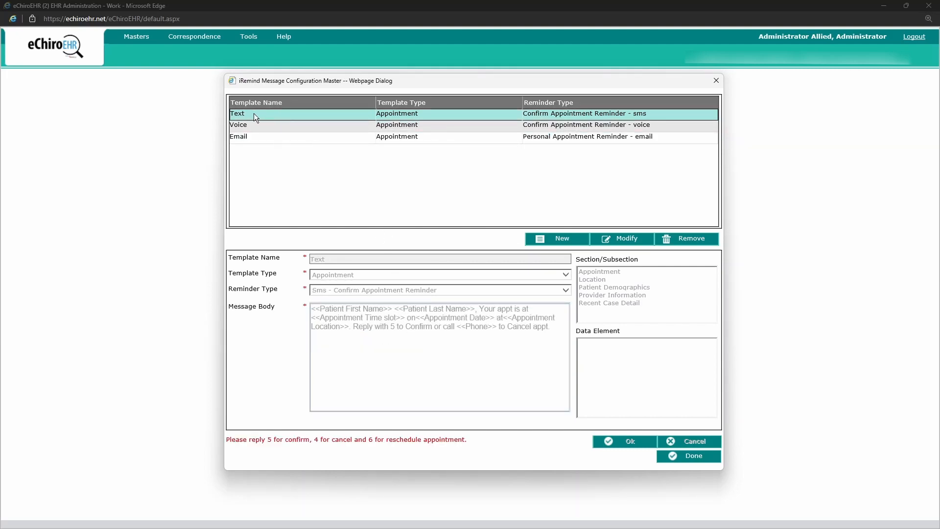
click(629, 238)
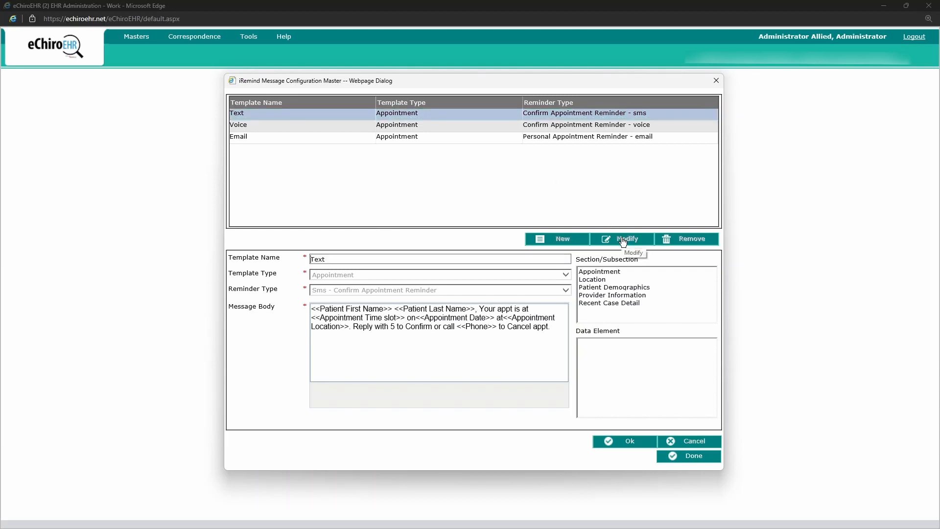
click(553, 331)
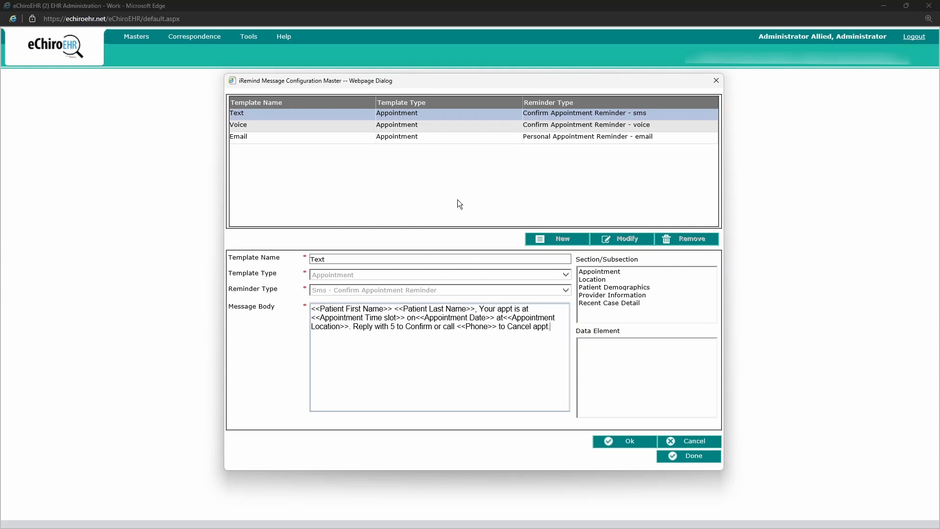
click(708, 444)
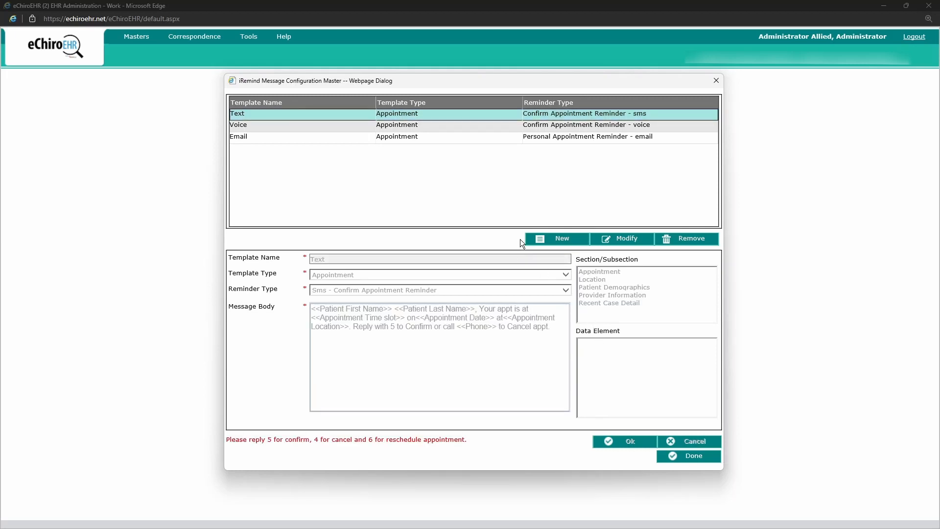
Step: Create a new message template named "Text 2" with the template type Appointment
click(555, 240)
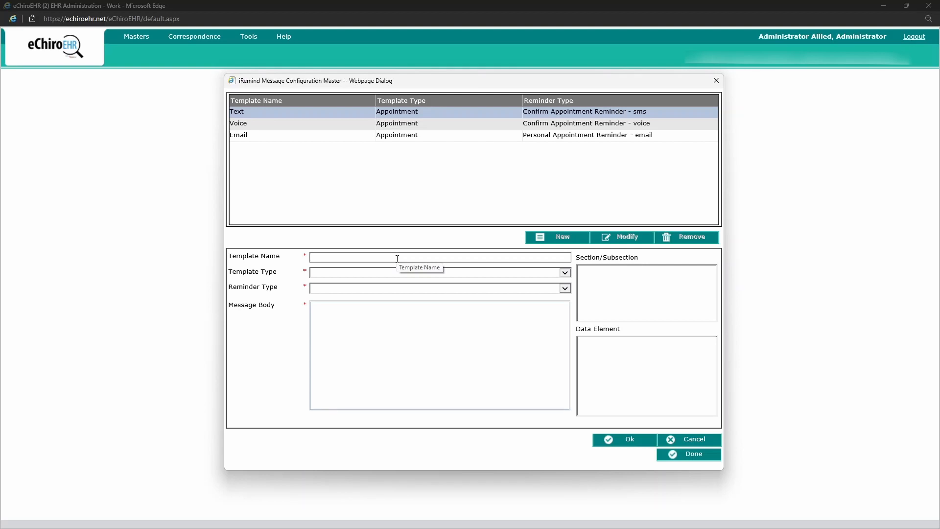
text(Text 2)
click(566, 273)
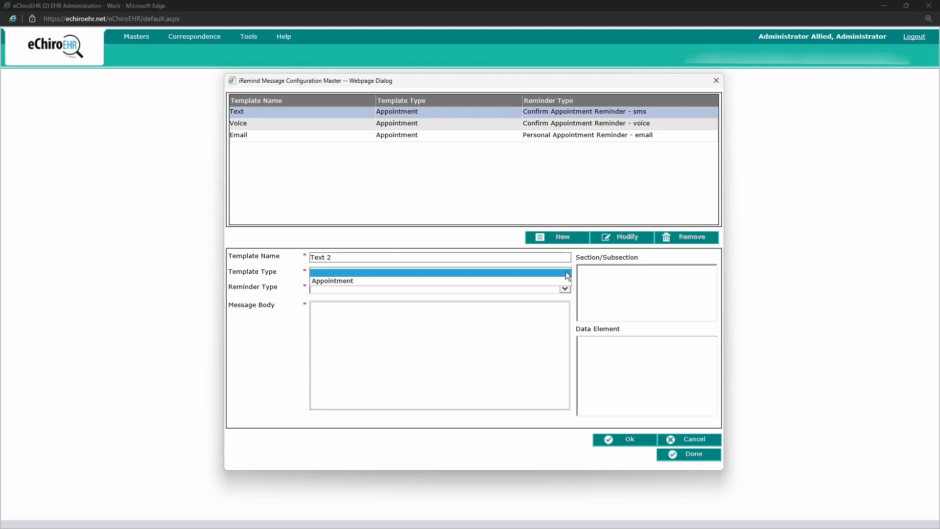
click(332, 280)
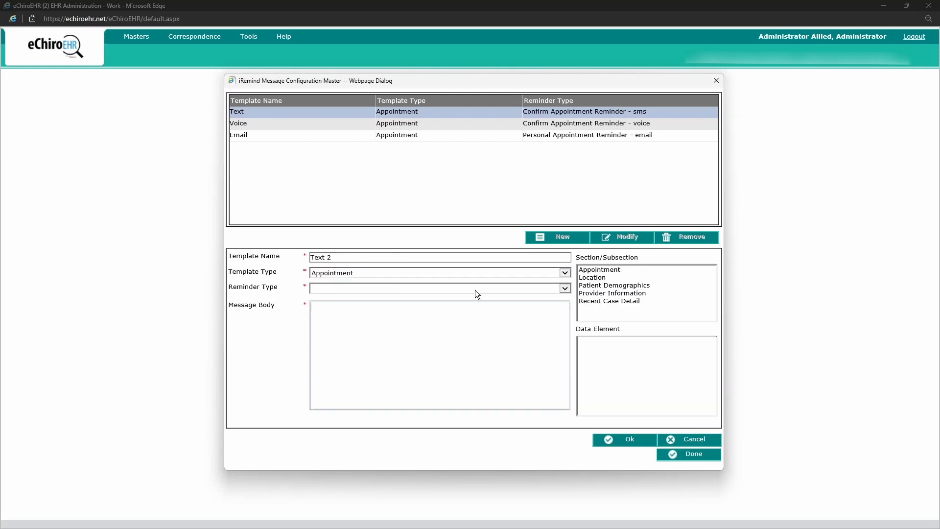
Step: Try the reminder types "Email - Personal Appointment Reminder" and "Sms - Personal Appointment Reminder" for the new template
click(566, 289)
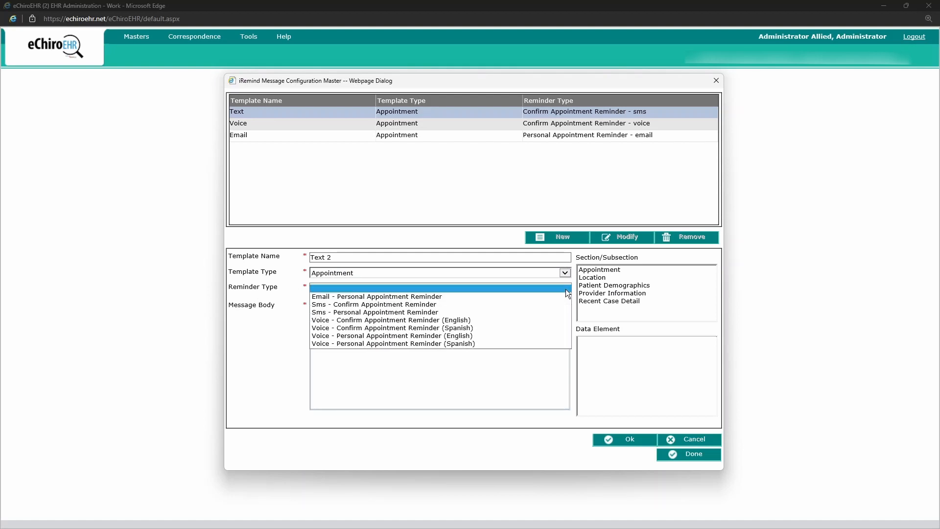
click(332, 296)
click(376, 285)
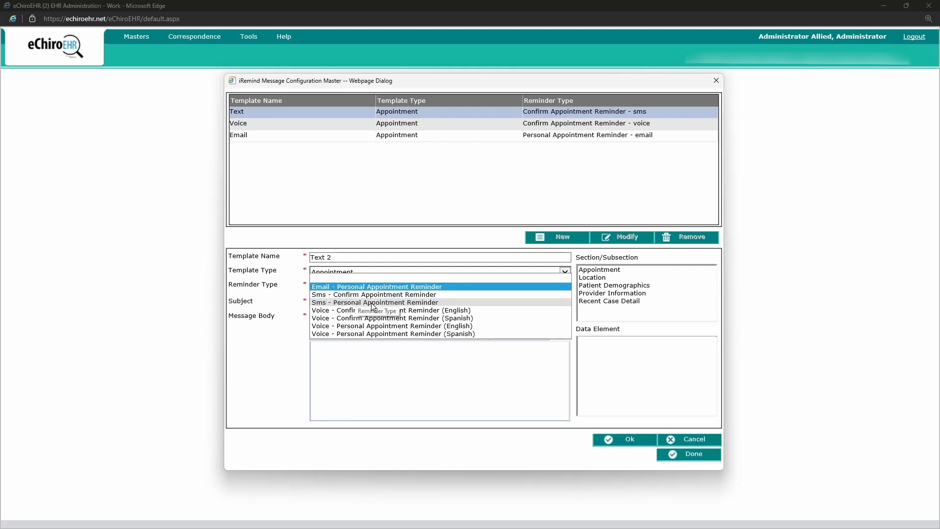
click(333, 302)
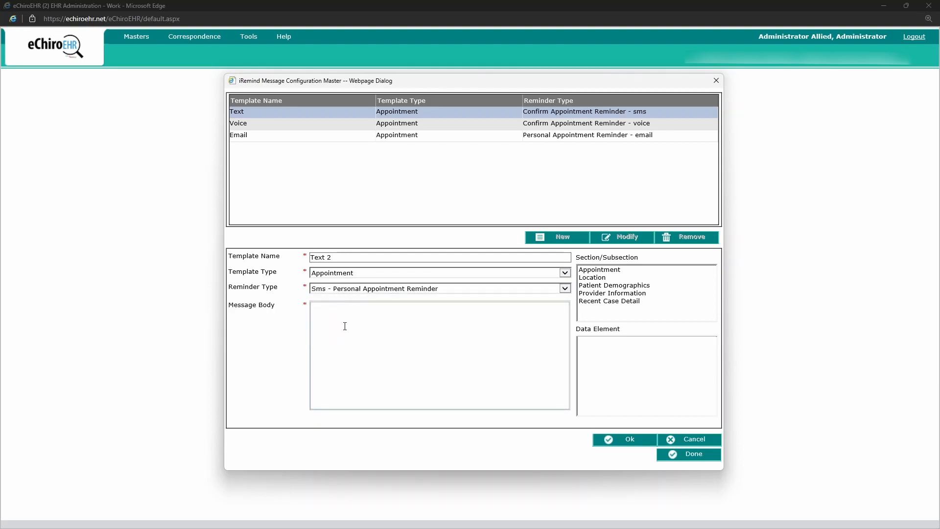
click(345, 327)
Step: Set the reminder type to "Sms - Confirm Appointment Reminder" and begin the message body with "Hi"
click(347, 289)
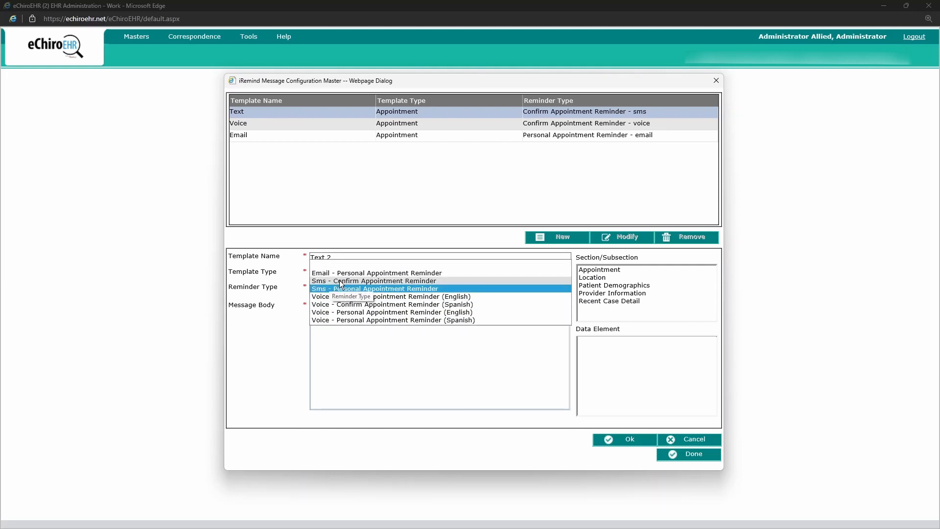
click(339, 280)
click(360, 318)
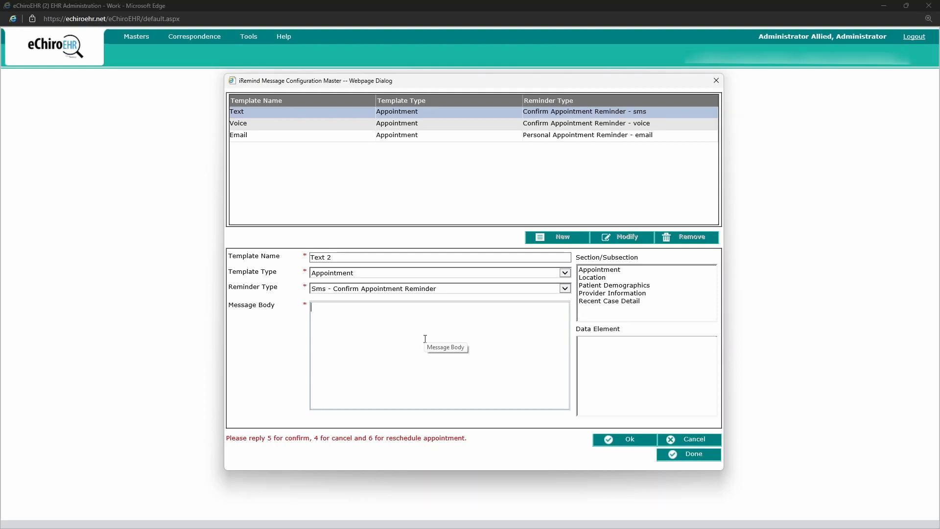
text(Hi)
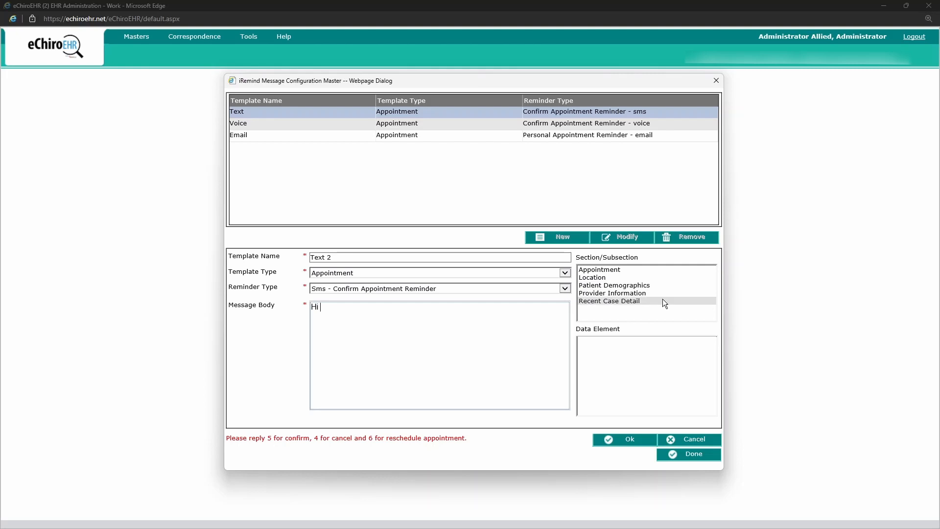
Step: Insert the Patient First Name data element from Patient Demographics after the greeting in the message body
click(598, 286)
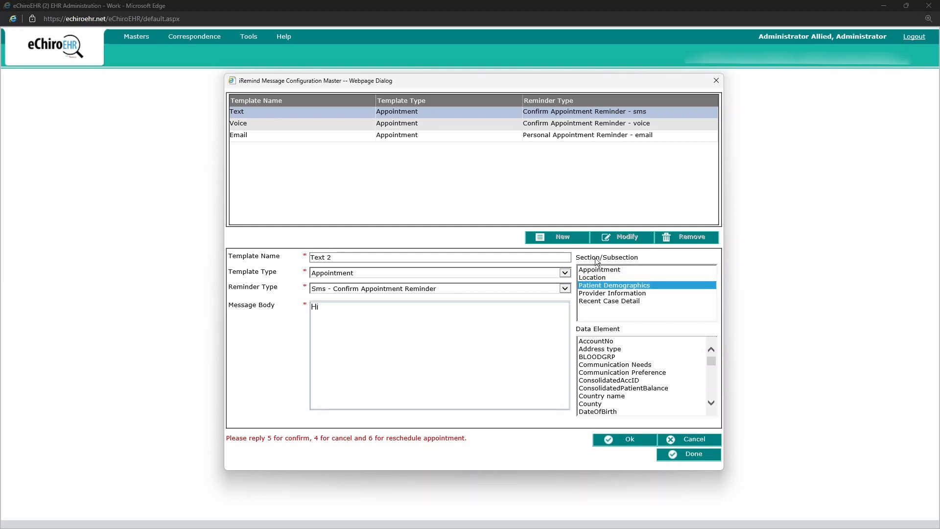
click(628, 289)
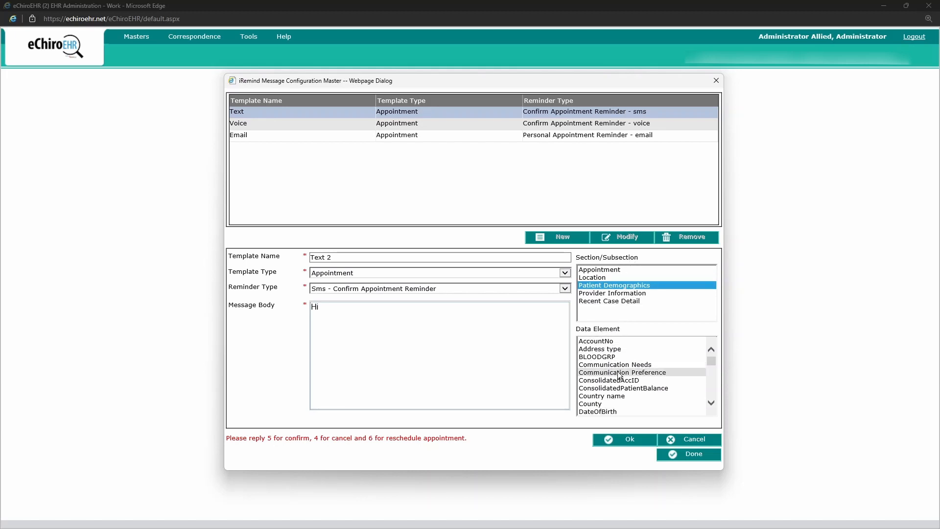
click(420, 324)
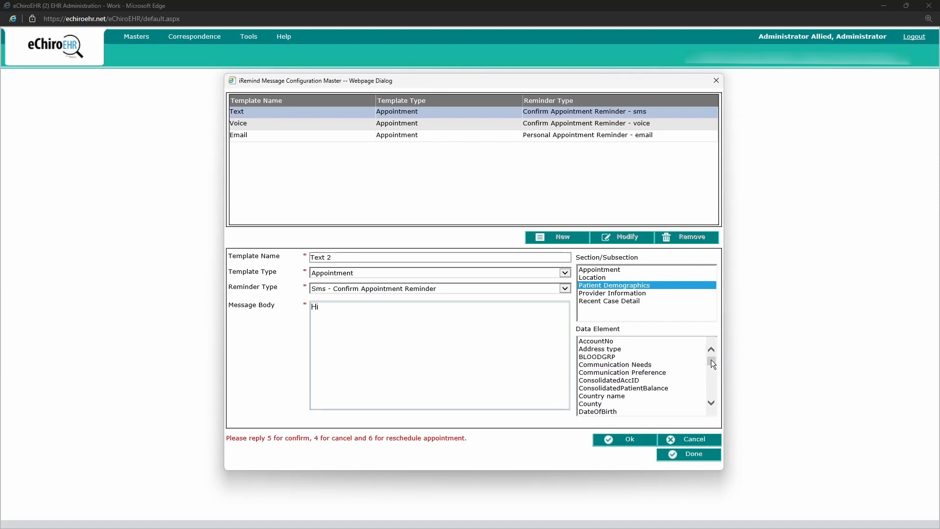
drag(711, 359, 711, 362)
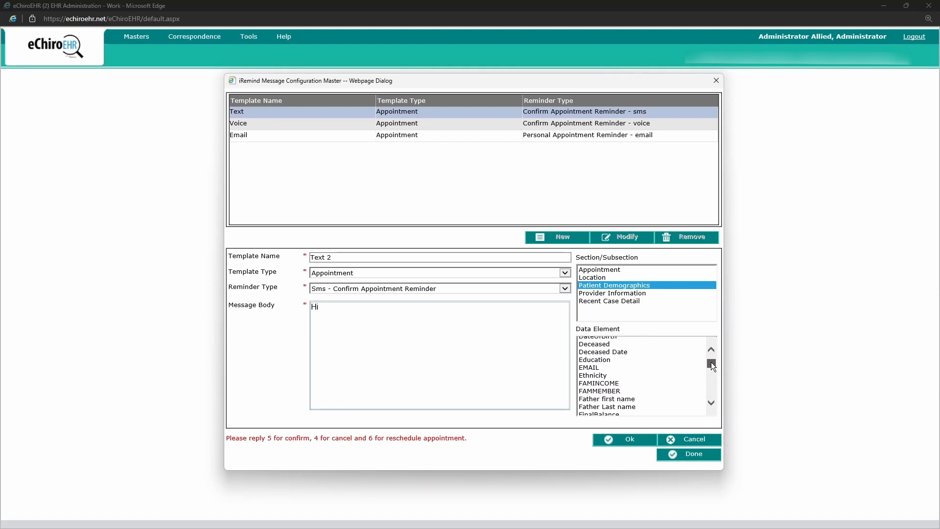
drag(711, 362, 715, 373)
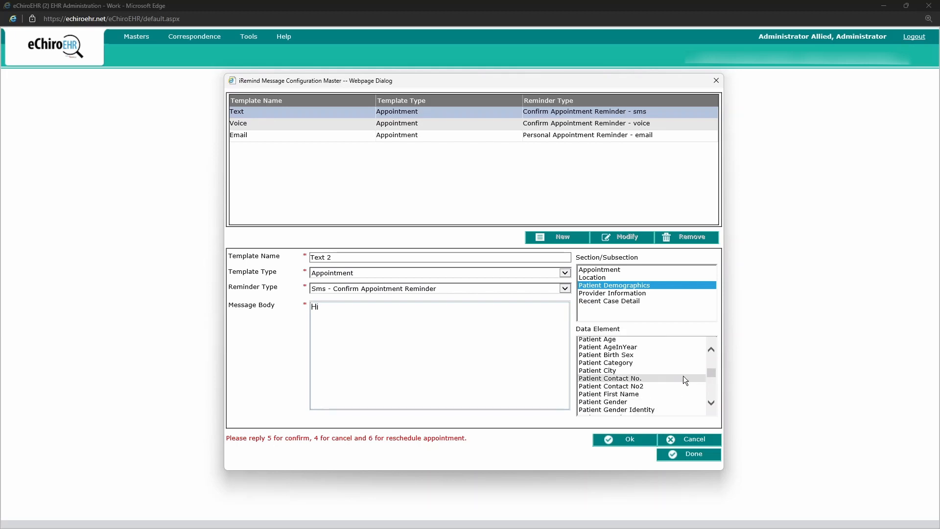
double_click(615, 394)
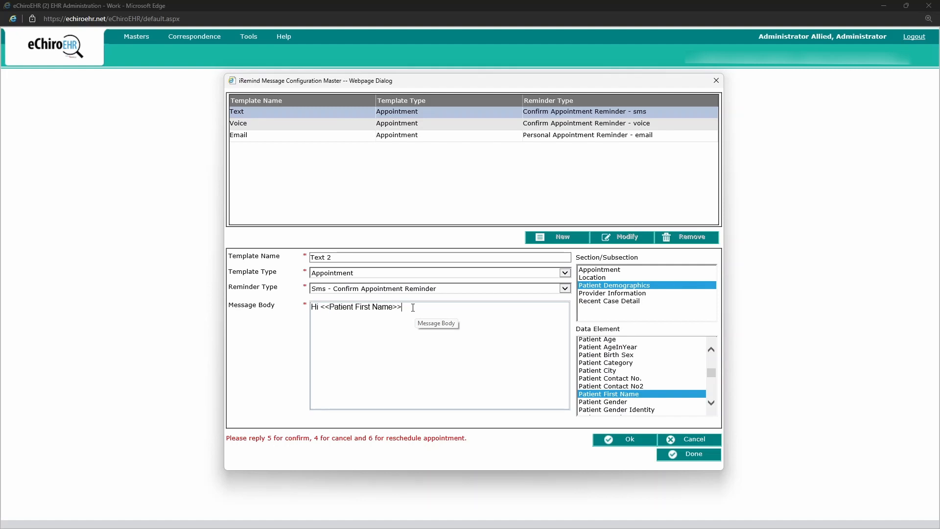
Step: Continue the message with ", this is to remind you of your appoint on" the Appointment Date element, "at" the Appointment Time slot element, and a period
text(, this is to remind you of your appoint on)
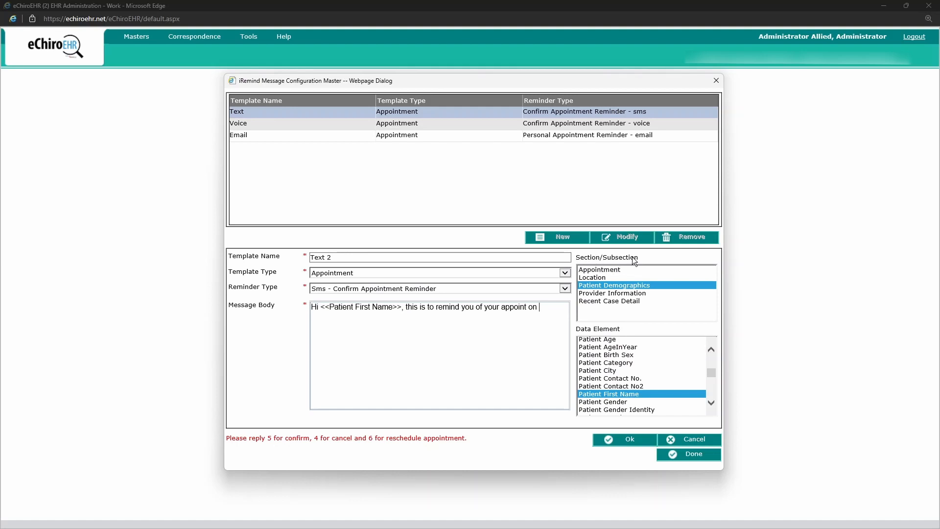
click(607, 271)
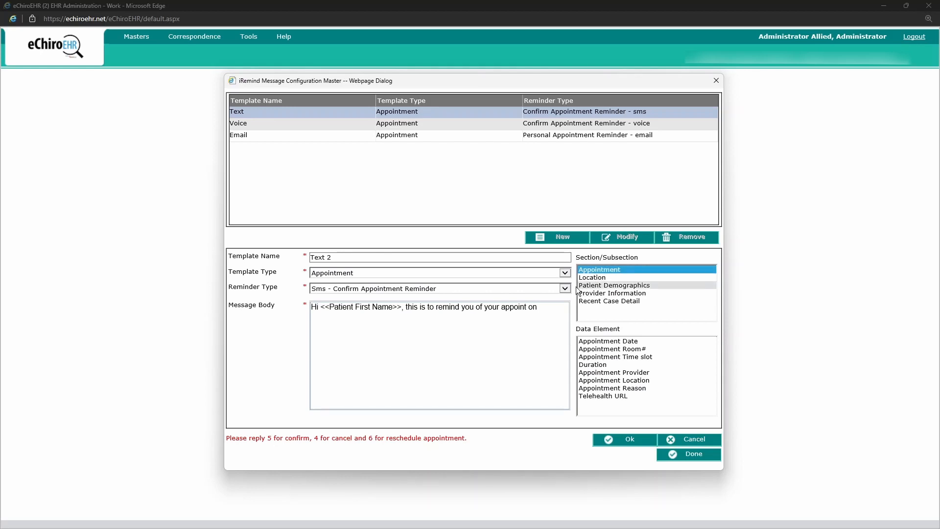
double_click(622, 341)
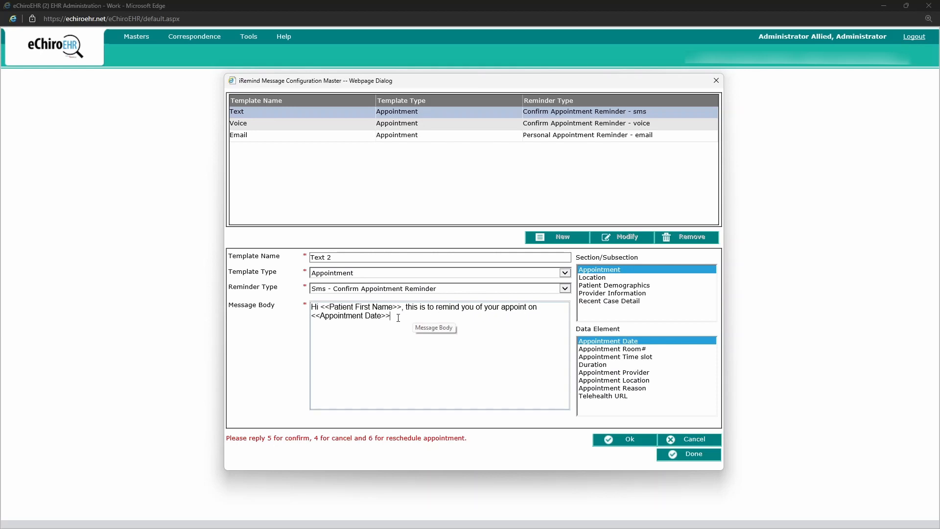
text(at)
double_click(616, 357)
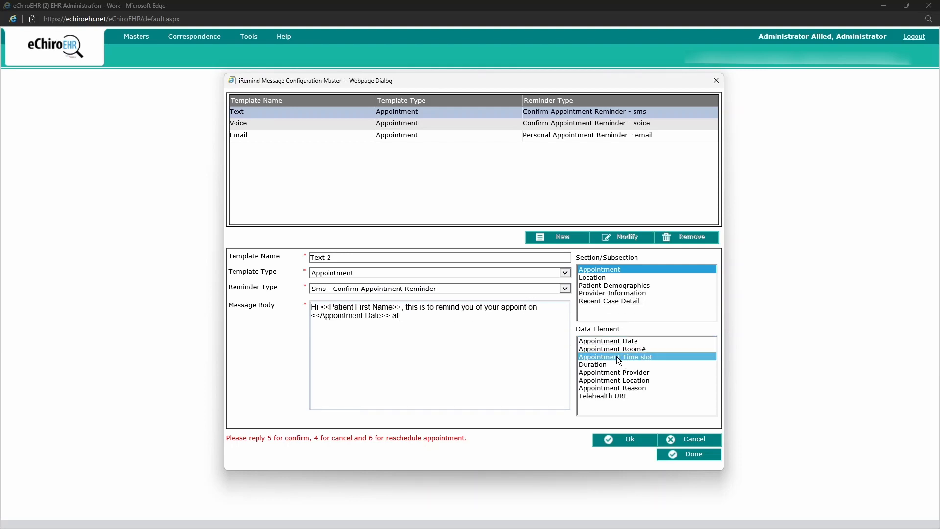
text(.)
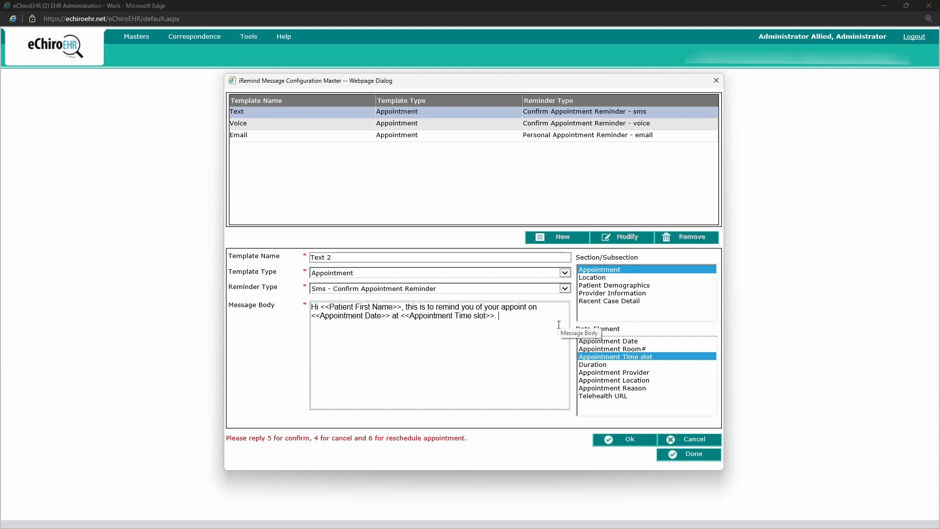
Step: Finish the message body with "Please reply with 5 to confirm your appointment or 4 to cancel."
text(Please)
text( ent)
key(BackSpace)
key(BackSpace)
text(reply wi)
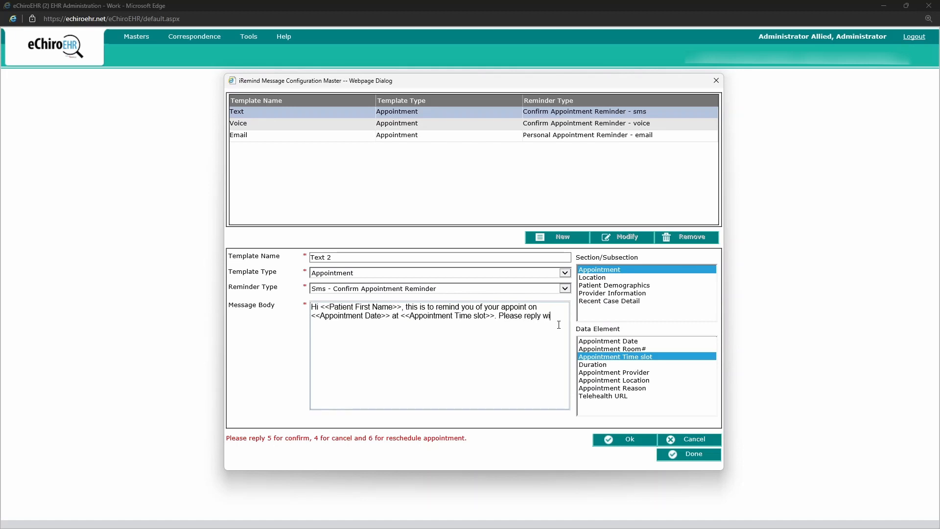
text(th 5 to confirm your appointment or 4)
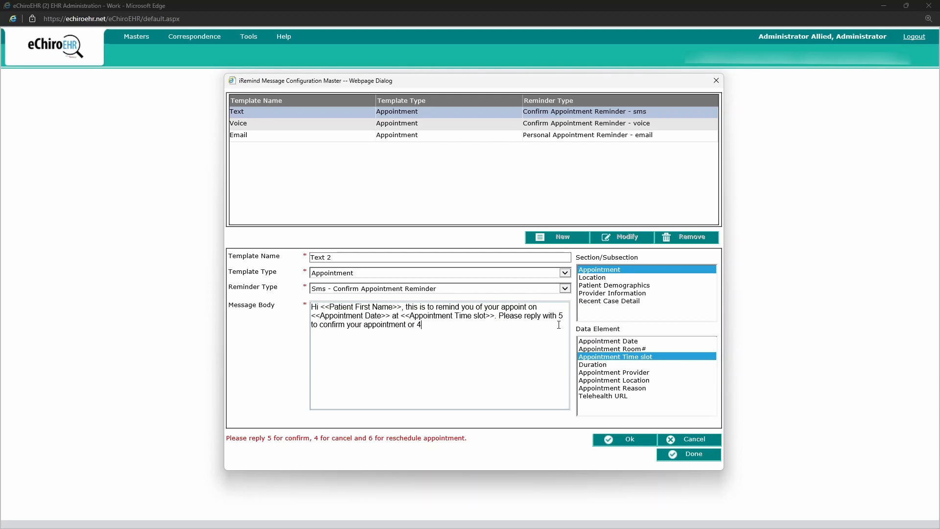
text( to cancel.)
Step: Discard the unsaved "Text 2" message template
drag(498, 316, 565, 316)
click(522, 319)
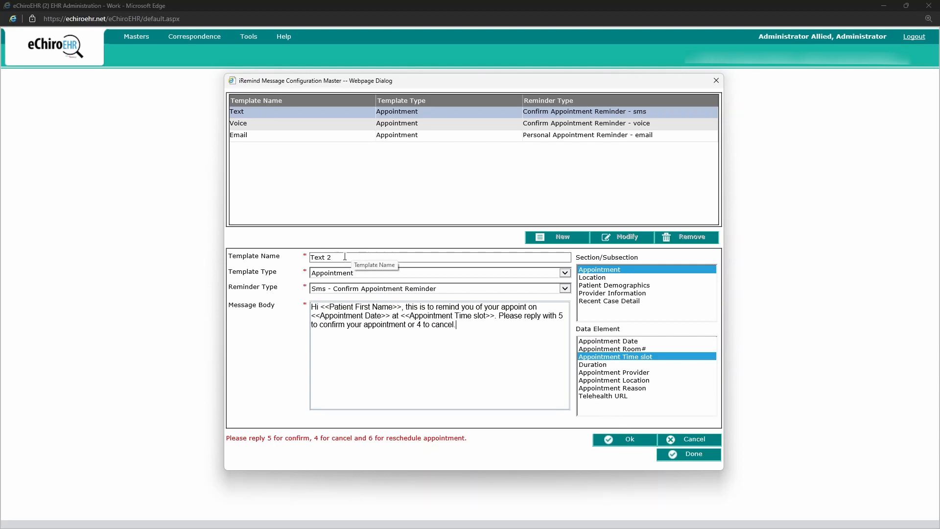
drag(333, 257, 308, 257)
click(498, 324)
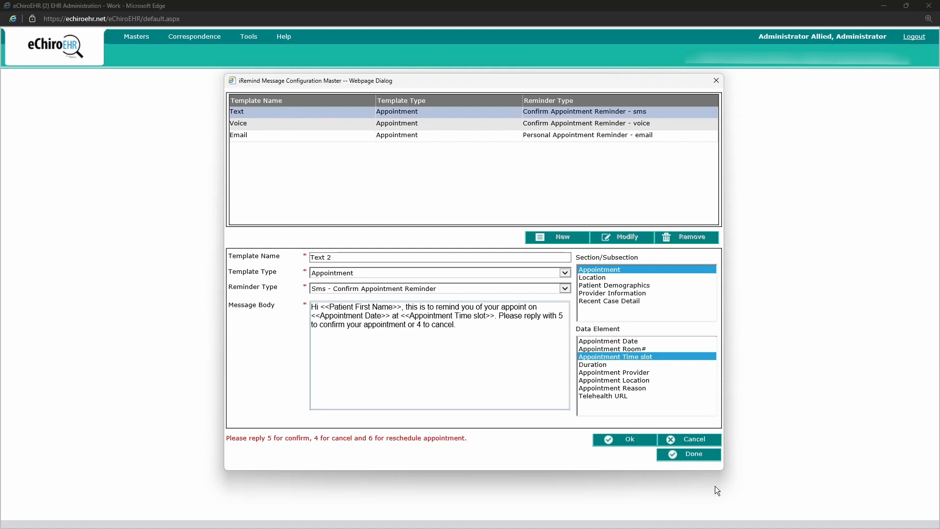
click(699, 439)
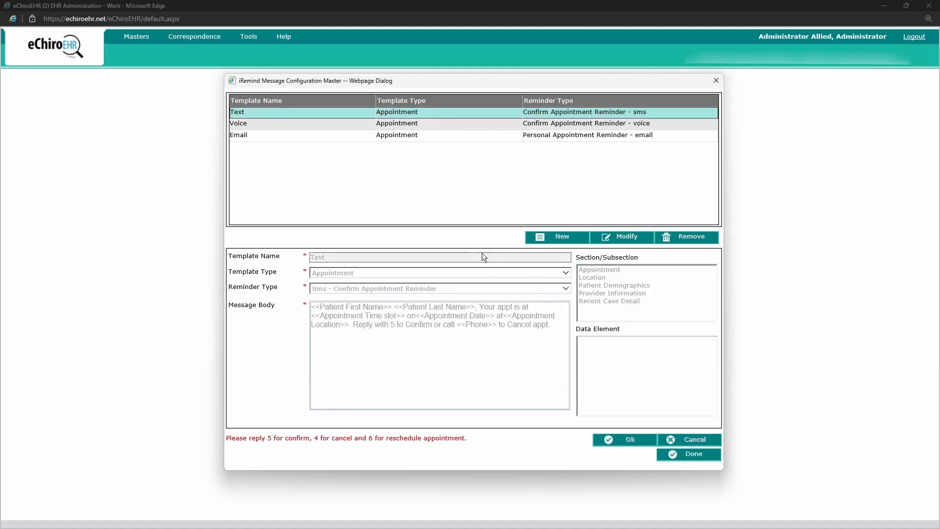
Step: Review the Voice and Email message templates and close the message configuration
click(244, 124)
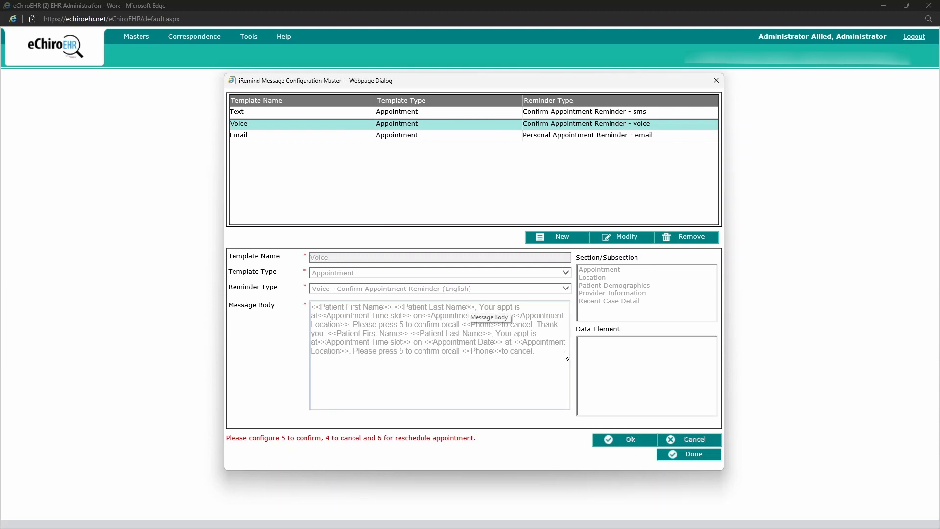
click(269, 138)
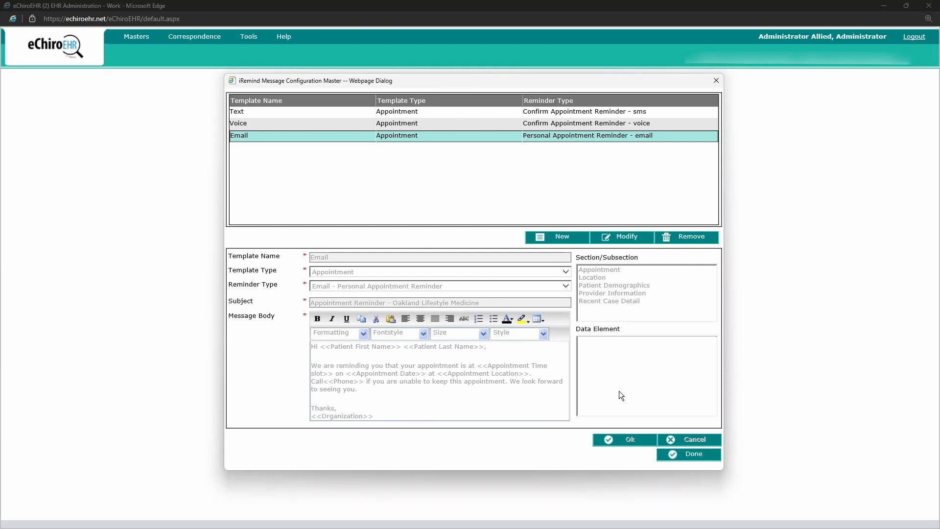
click(716, 80)
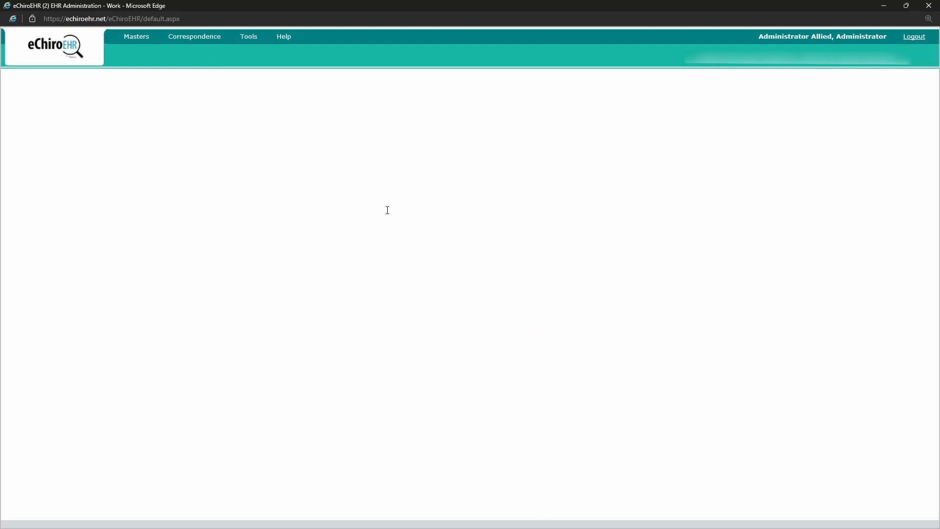
Step: Open the iRemind Template master and review the messages in the Phone and Email and Text Only templates
click(136, 38)
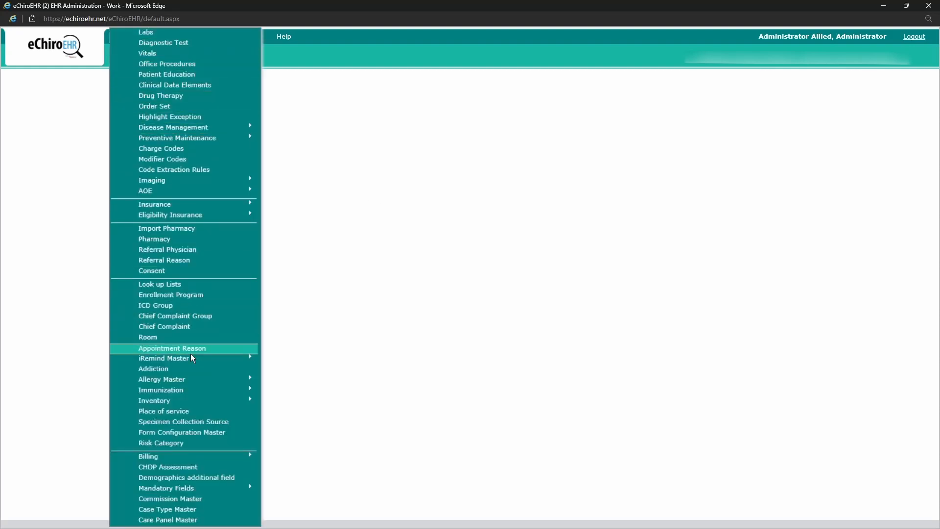
mouse_move(192, 358)
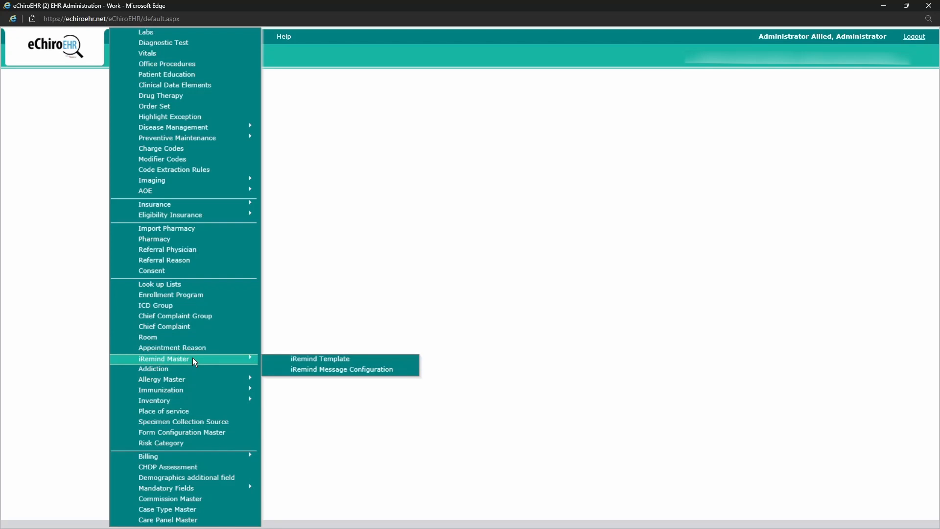
click(304, 360)
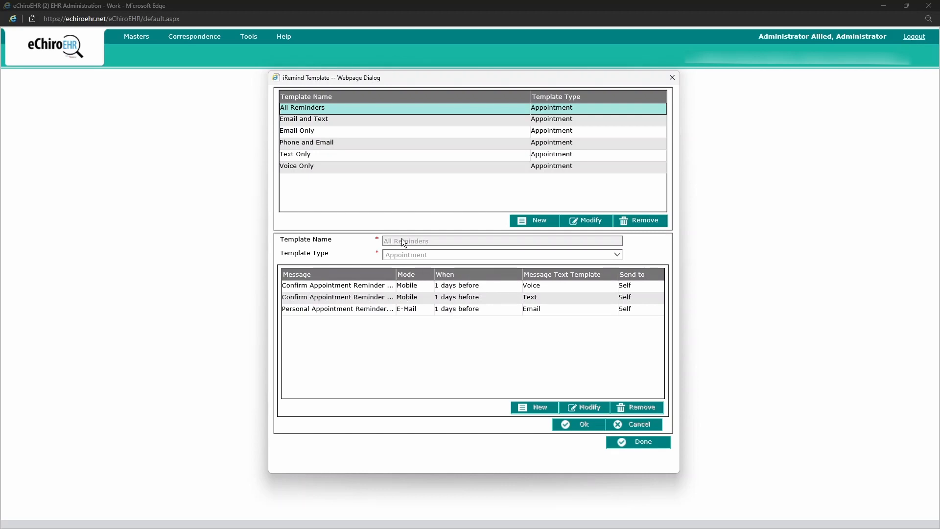
click(344, 142)
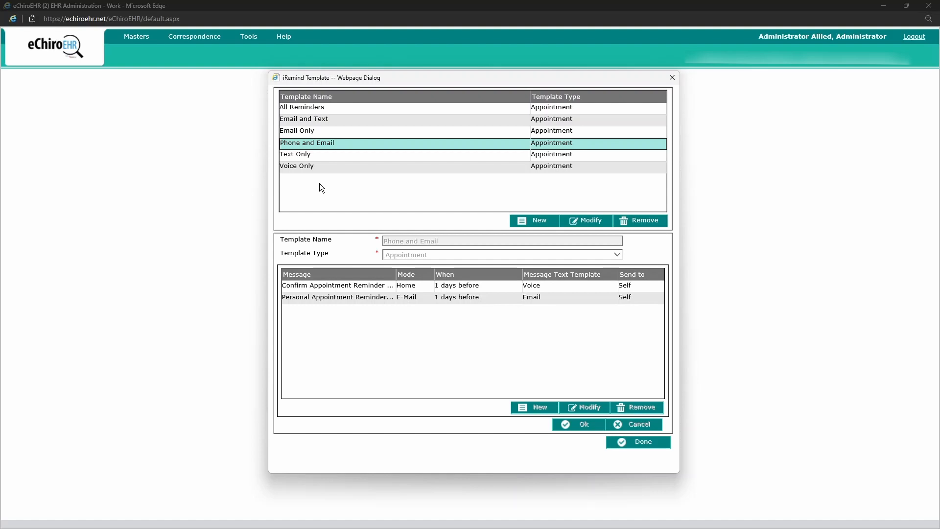
click(323, 156)
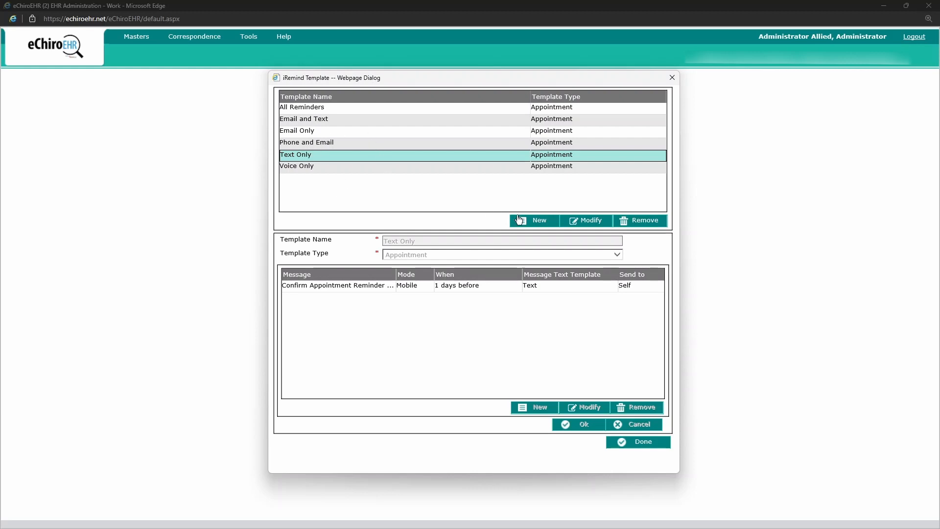
Step: Start a new iRemind template named "Email and Text" with template type Appointment
click(541, 223)
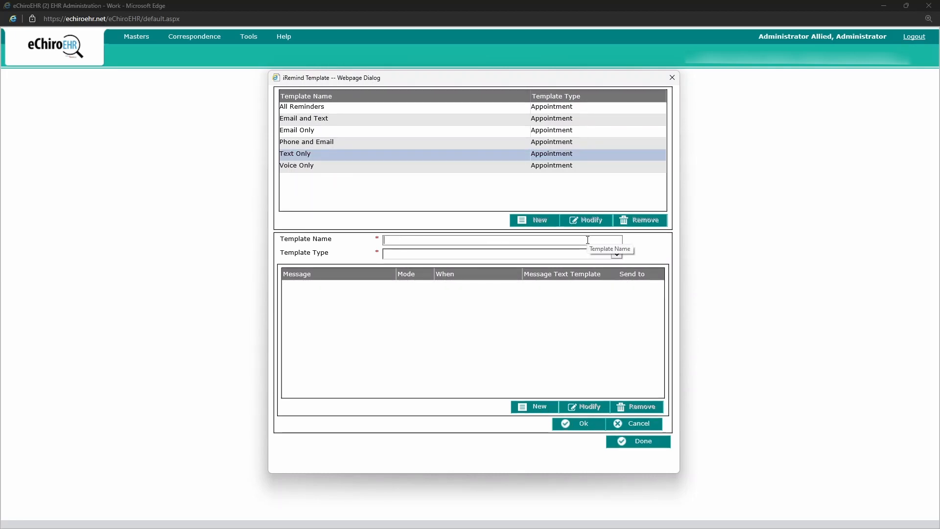
text(Email and Text)
drag(435, 241, 377, 243)
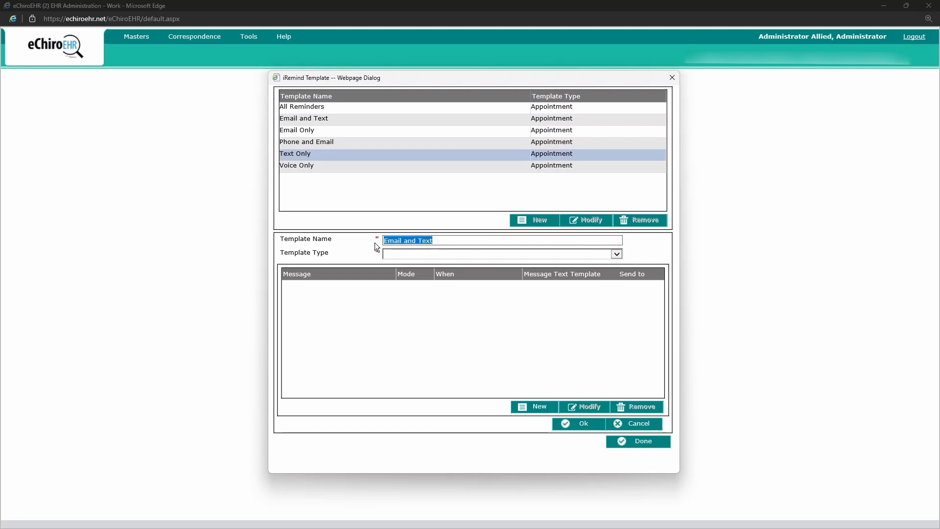
click(618, 254)
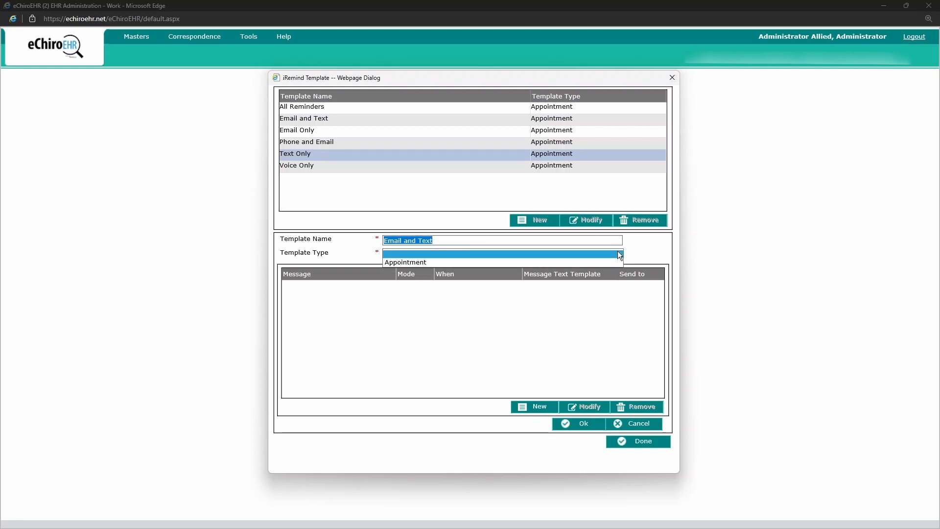
click(409, 261)
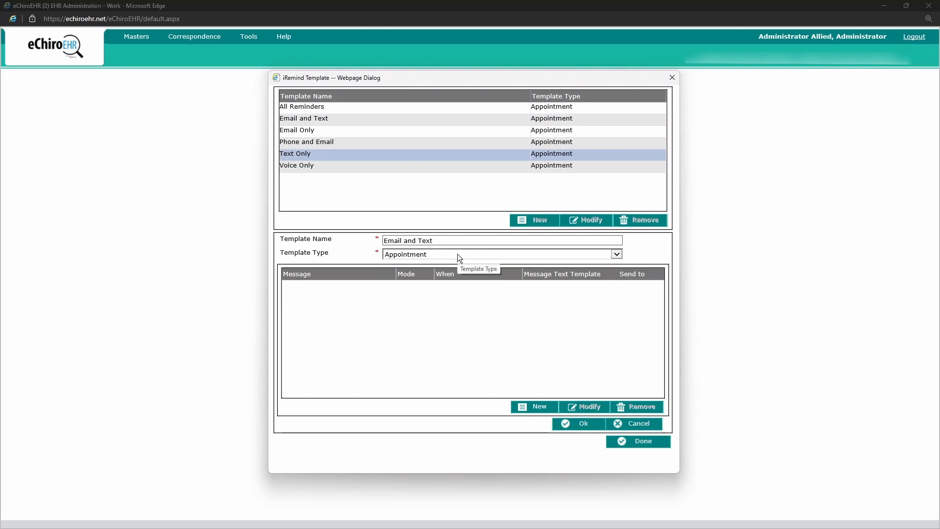
triple_click(445, 240)
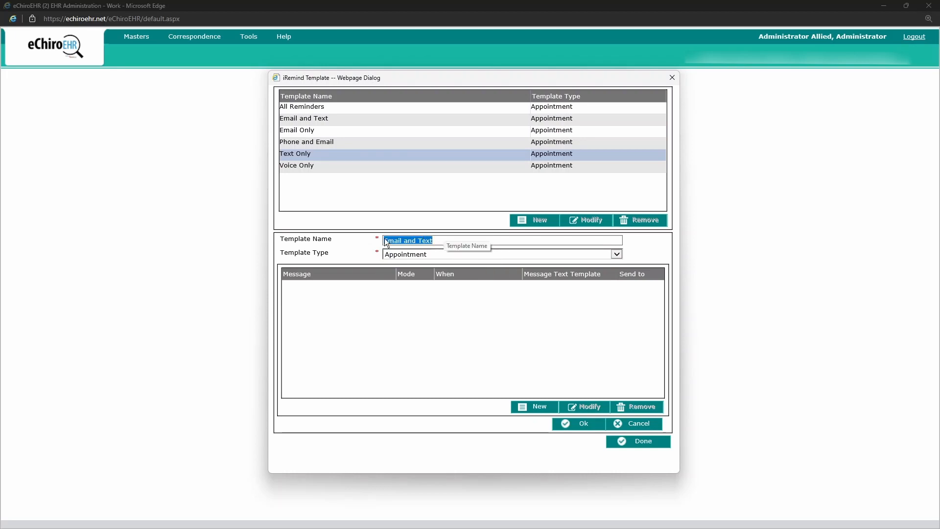
click(487, 304)
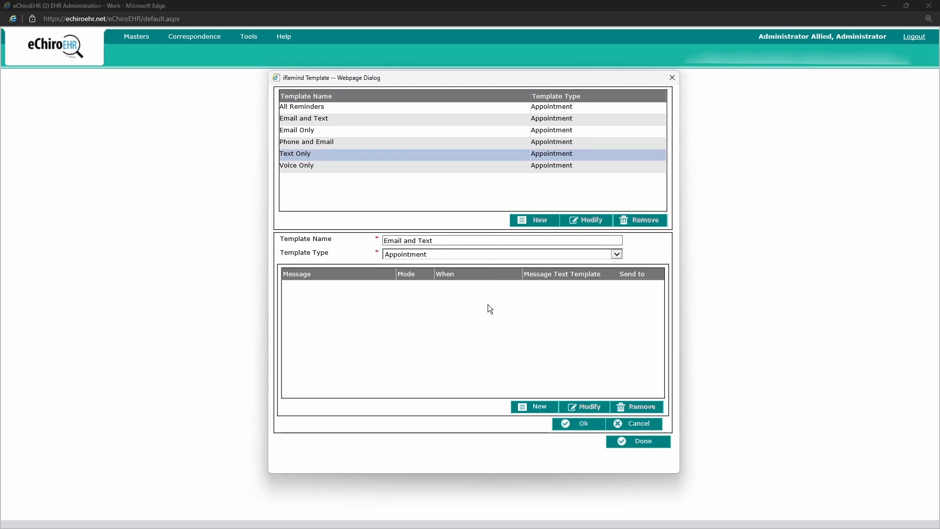
Step: Add an "Email - Personal Appointment Reminder" message sent to Self, with notification type "3 days before" and message text "Email"
click(536, 409)
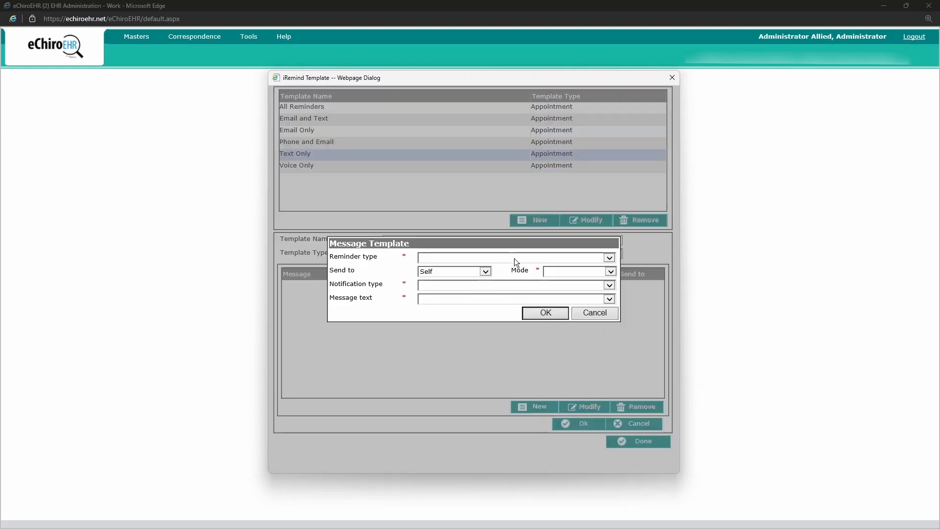
click(610, 257)
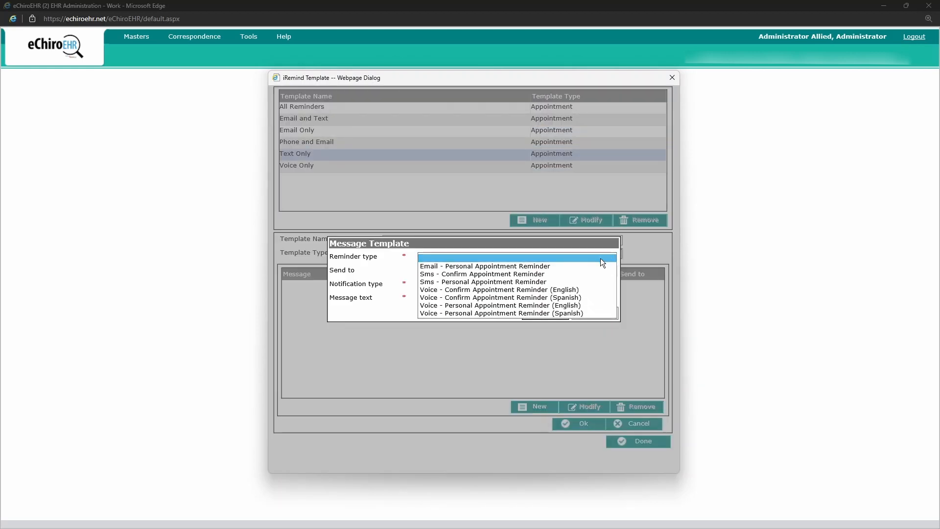
click(454, 268)
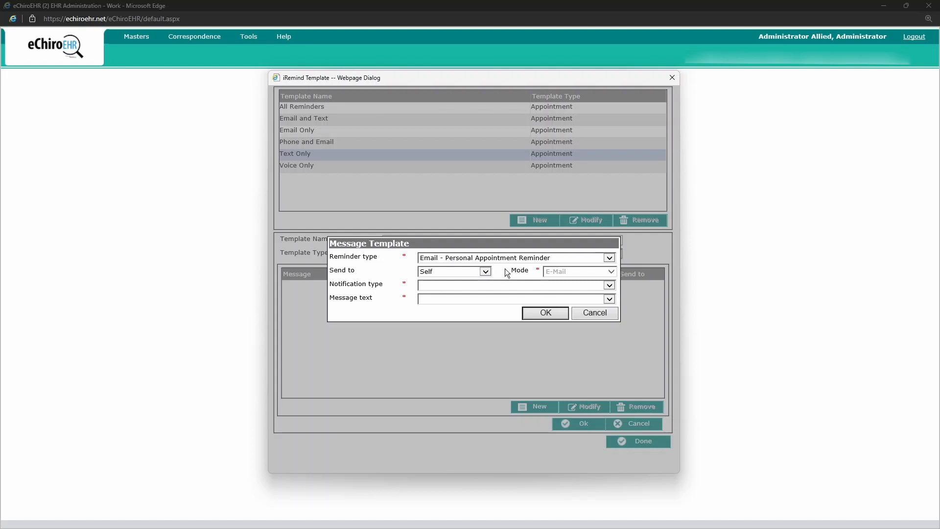
click(488, 271)
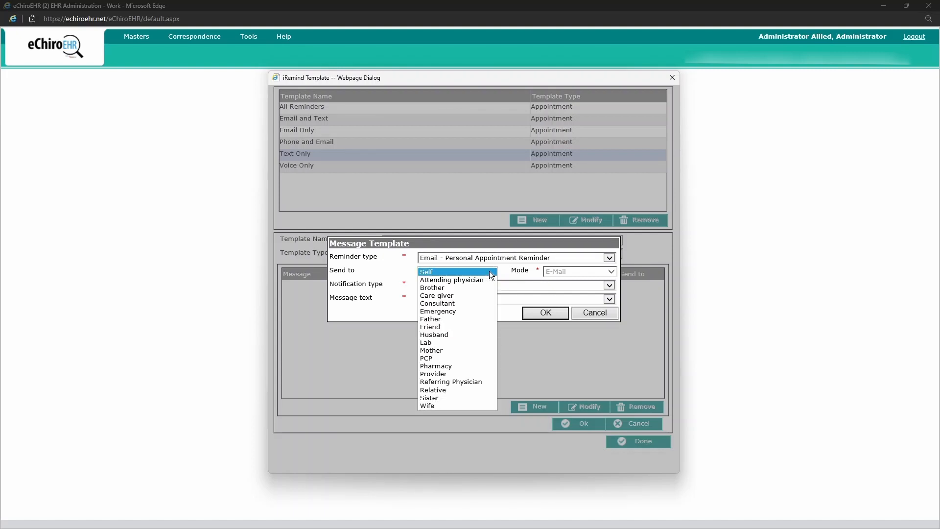
click(489, 271)
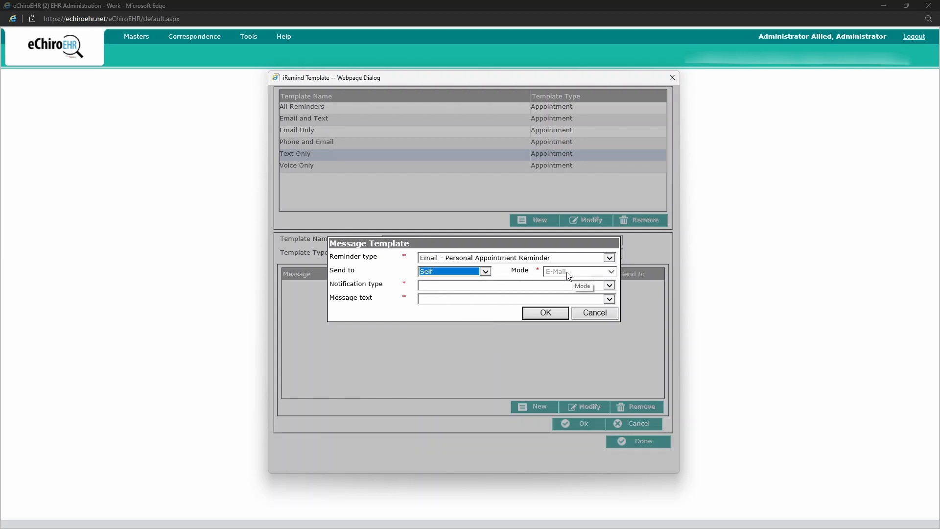
click(607, 286)
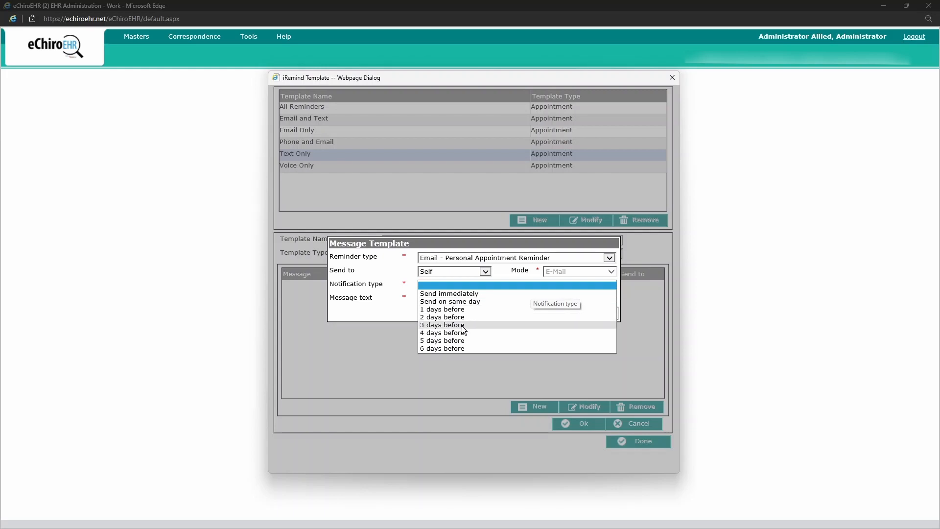
click(448, 325)
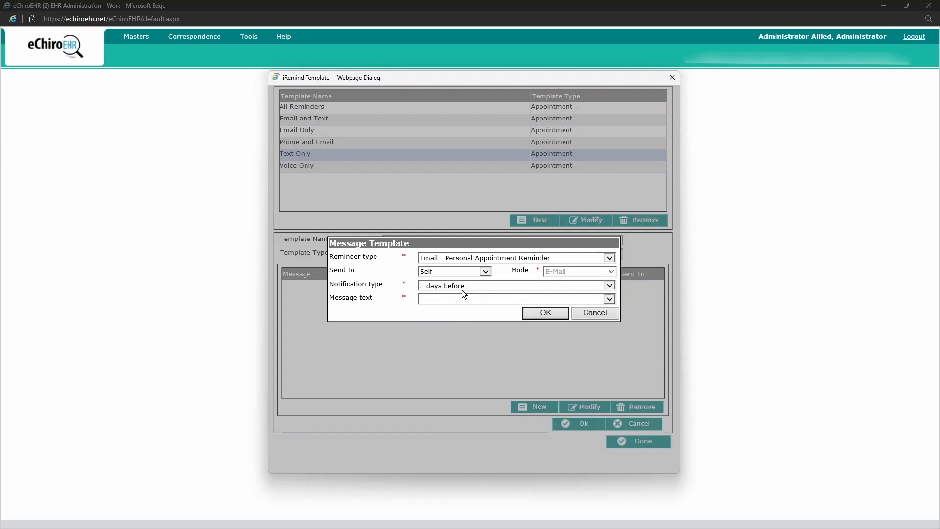
click(608, 297)
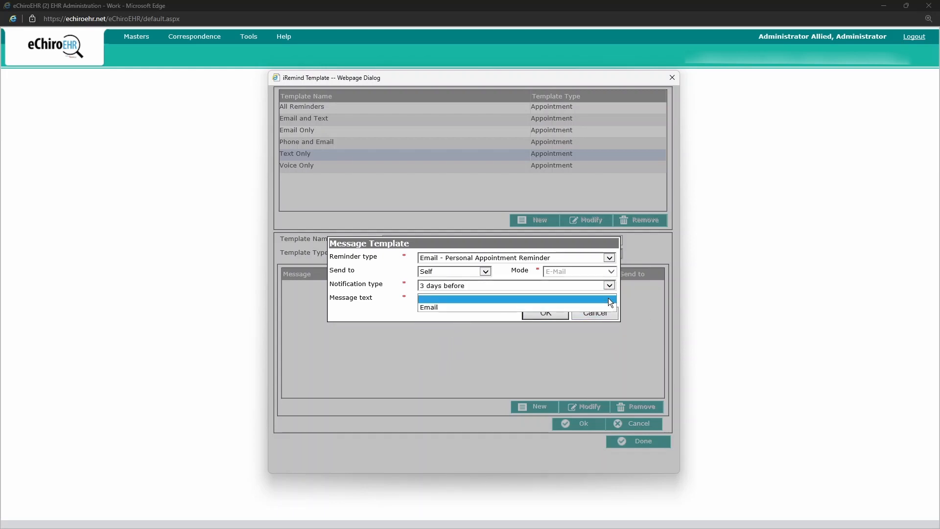
click(442, 307)
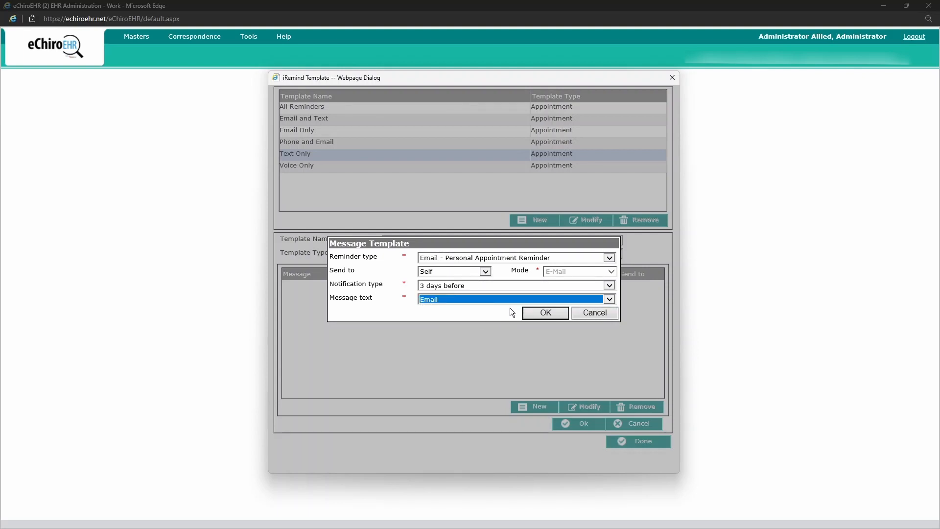
click(545, 312)
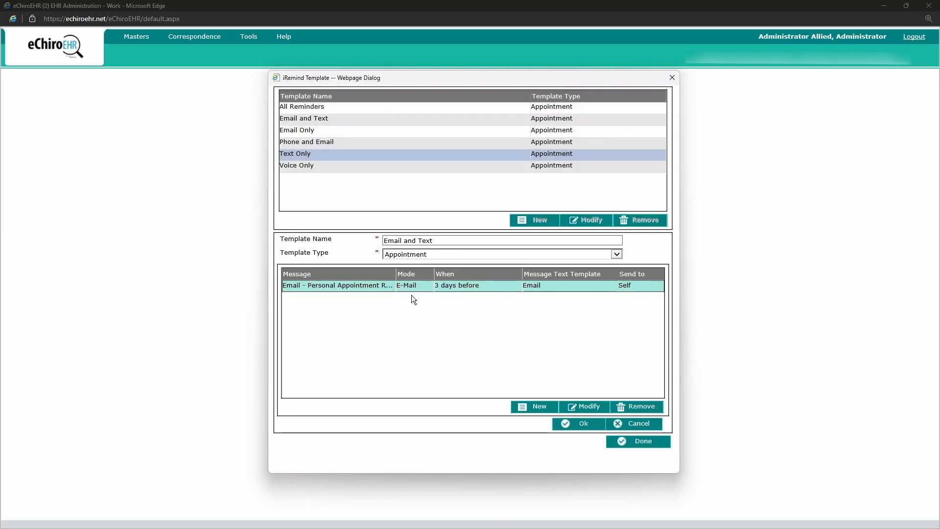
Step: Add an "Sms - Confirm Appointment Reminder" message sent to Self, with notification type "Send on same day" and message text "Text"
click(539, 408)
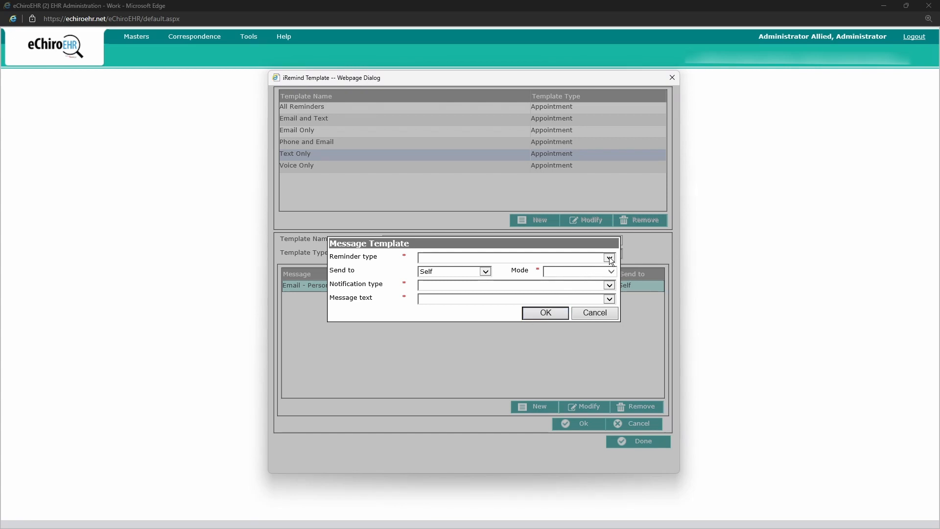
click(609, 258)
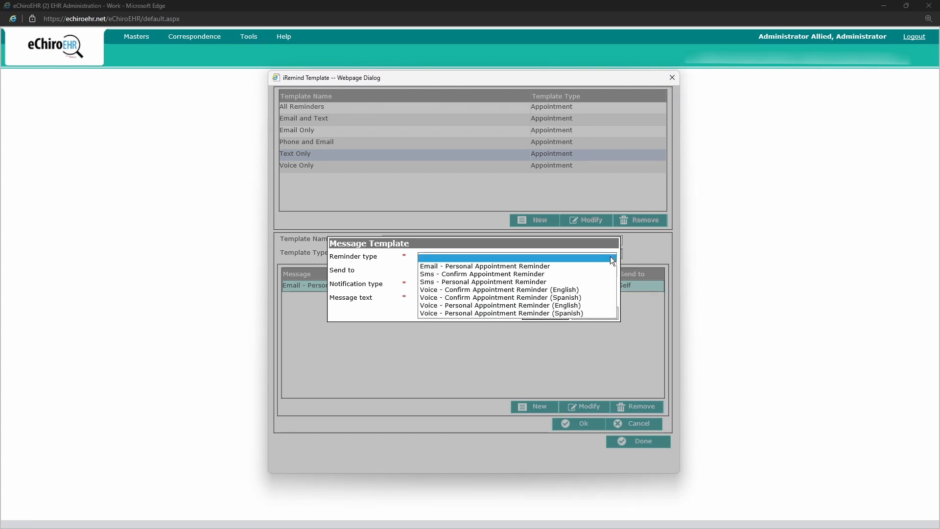
click(452, 275)
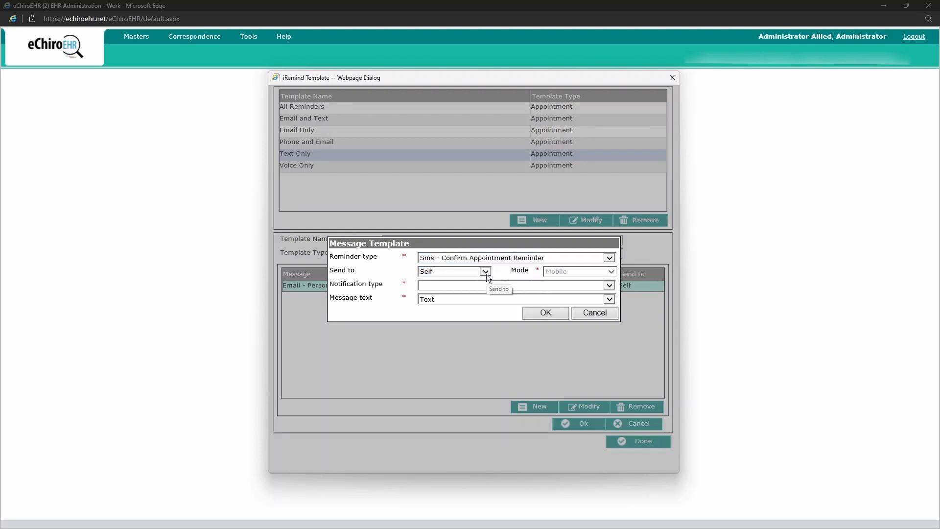
click(531, 257)
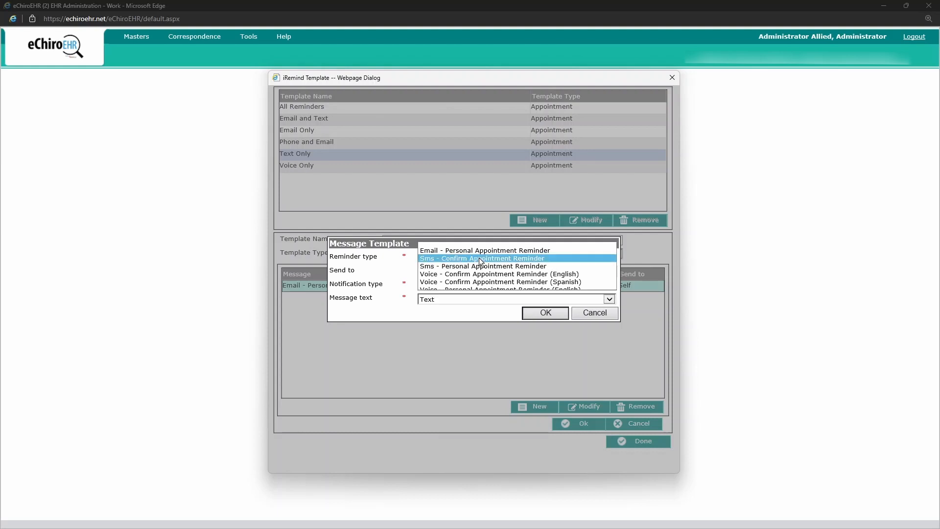
click(479, 258)
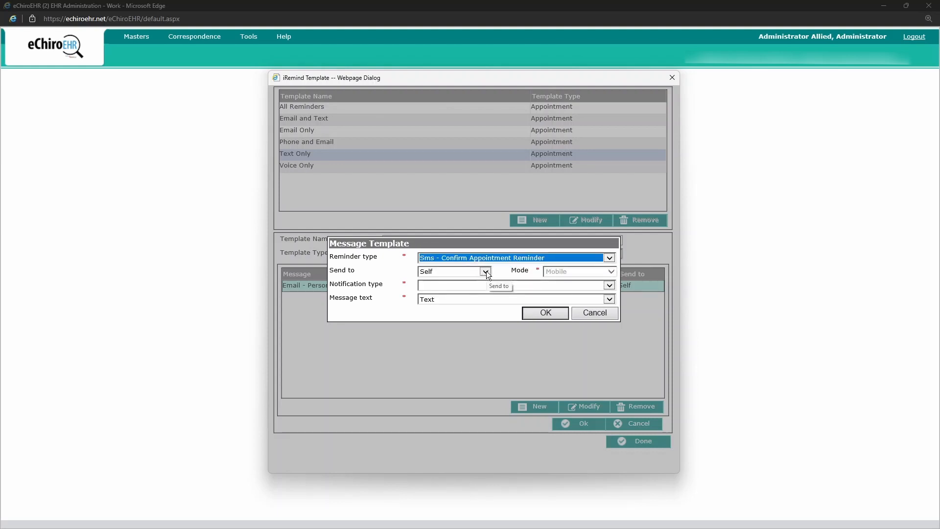
click(486, 272)
click(486, 271)
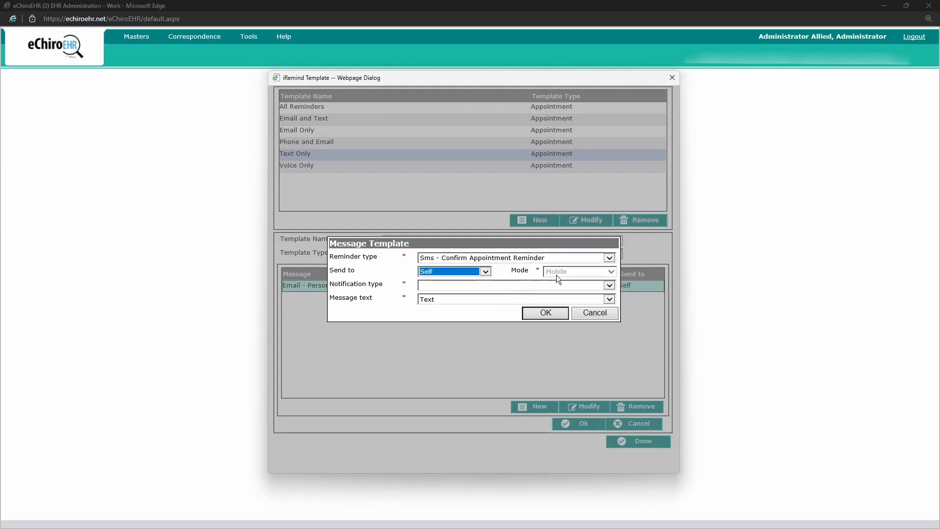
click(609, 285)
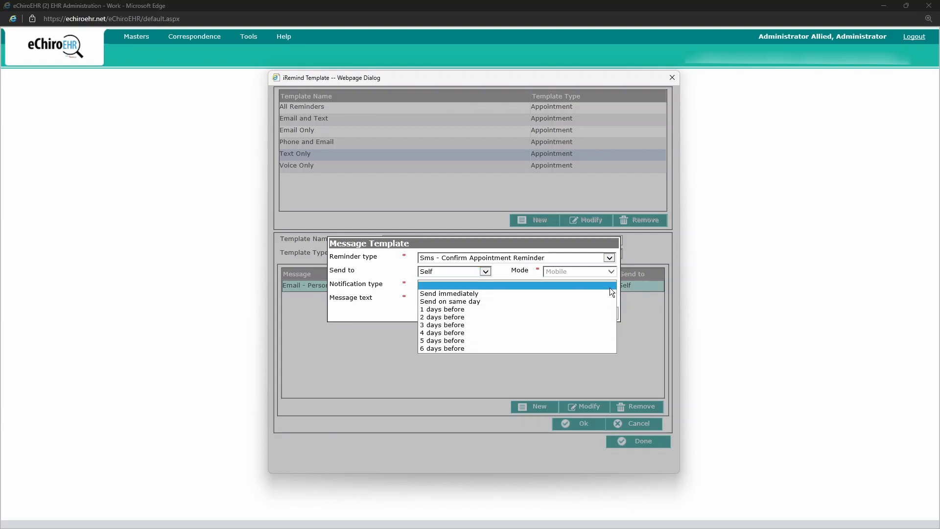
click(475, 301)
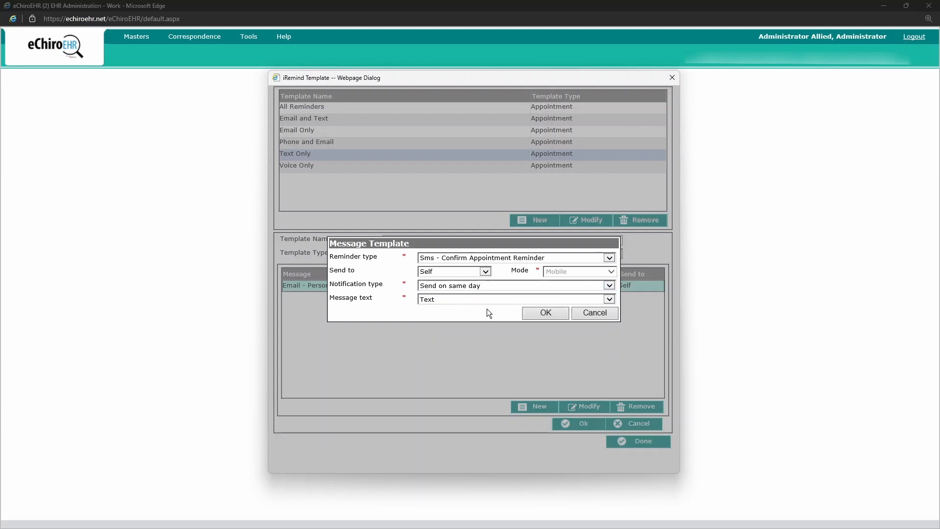
click(488, 285)
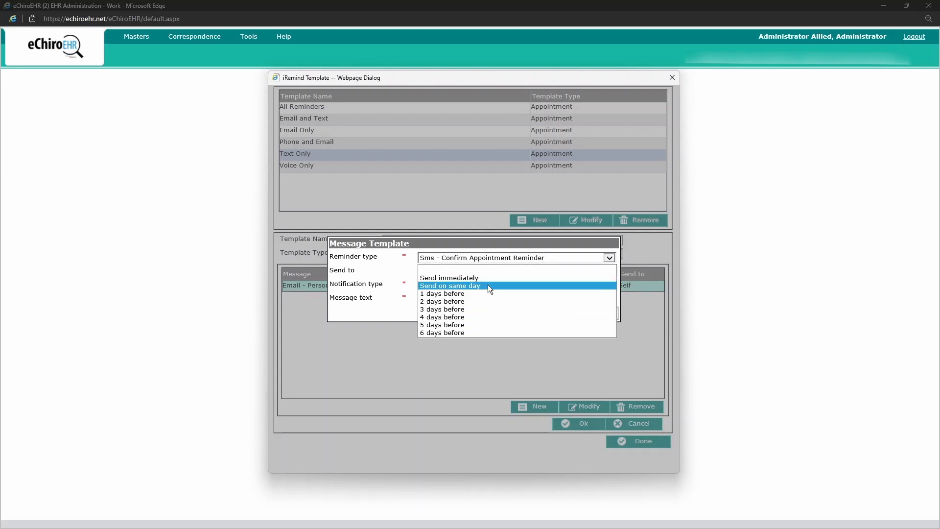
click(488, 286)
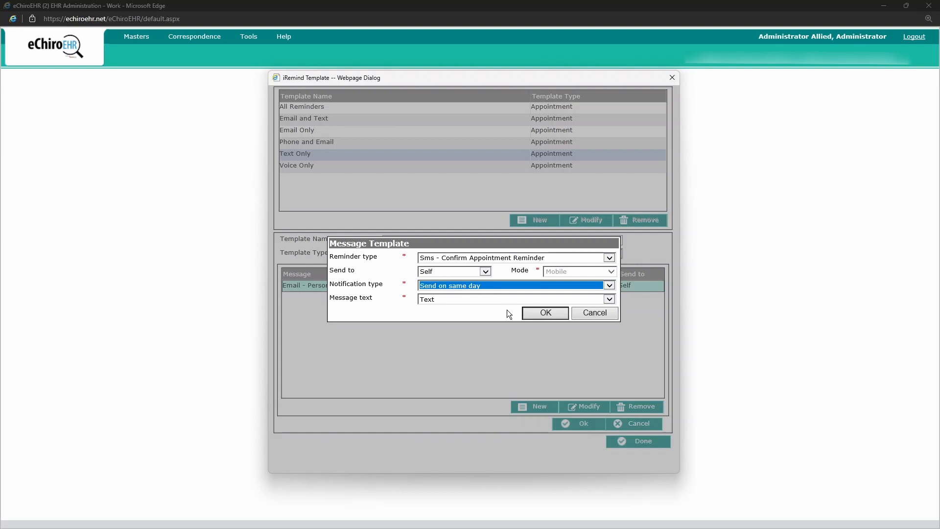
click(540, 313)
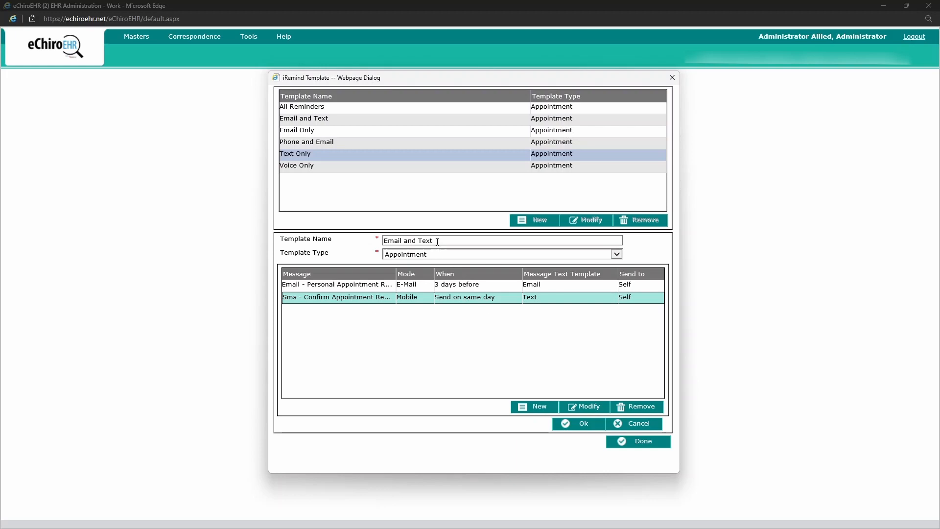
Step: Discard the new "Email and Text" template and close the iRemind Template master
drag(435, 241, 383, 240)
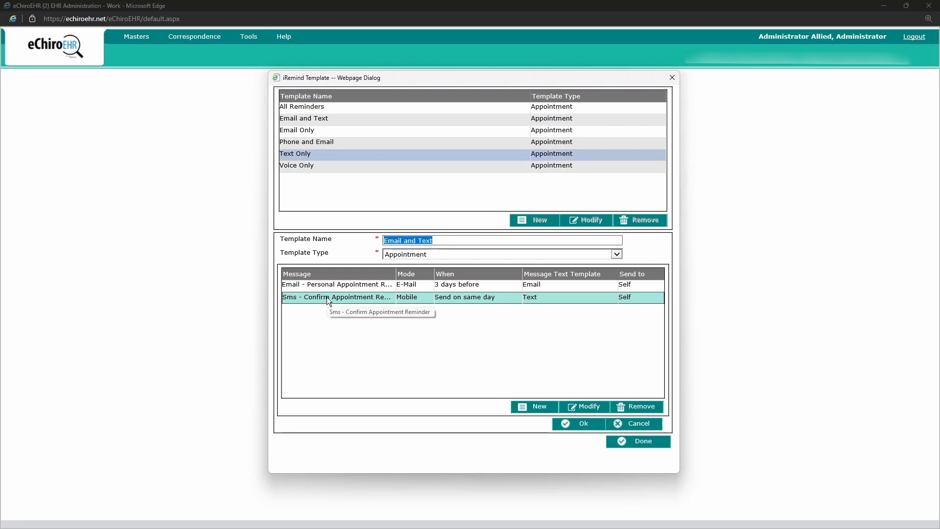
click(635, 424)
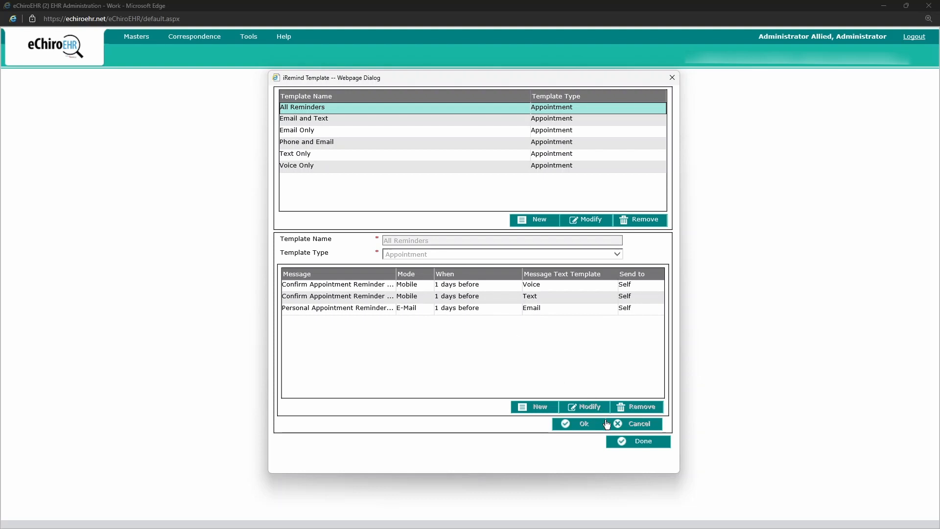
click(672, 78)
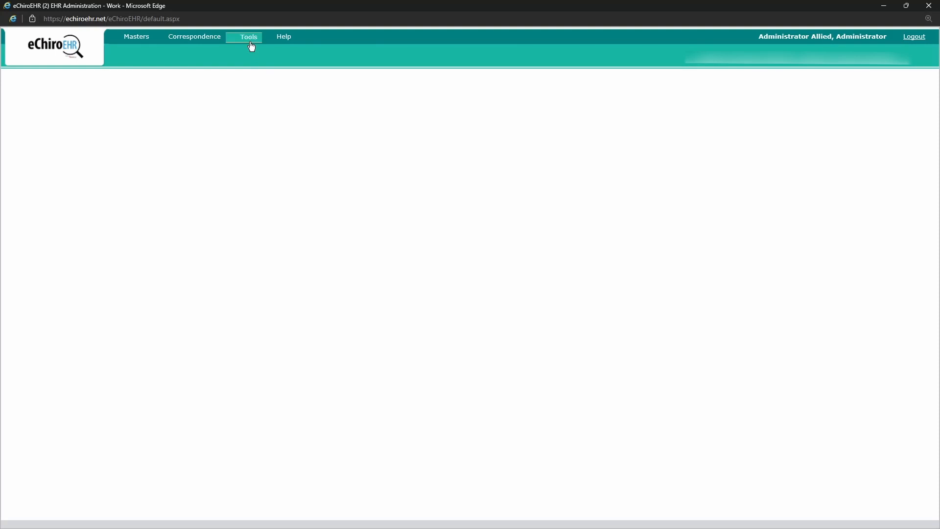
Step: Open the iRemind Template Preferences, review the template choices for Appointment reminders, and cancel without changes
click(251, 47)
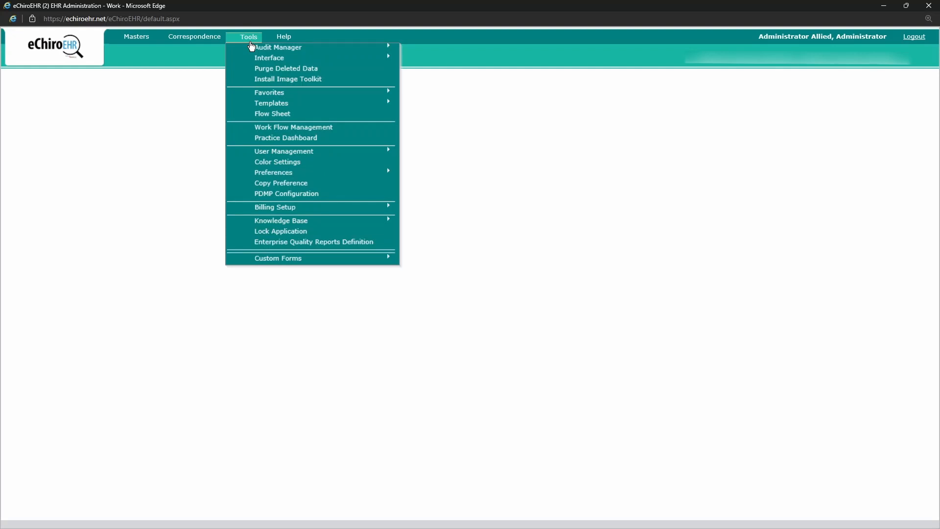
mouse_move(358, 177)
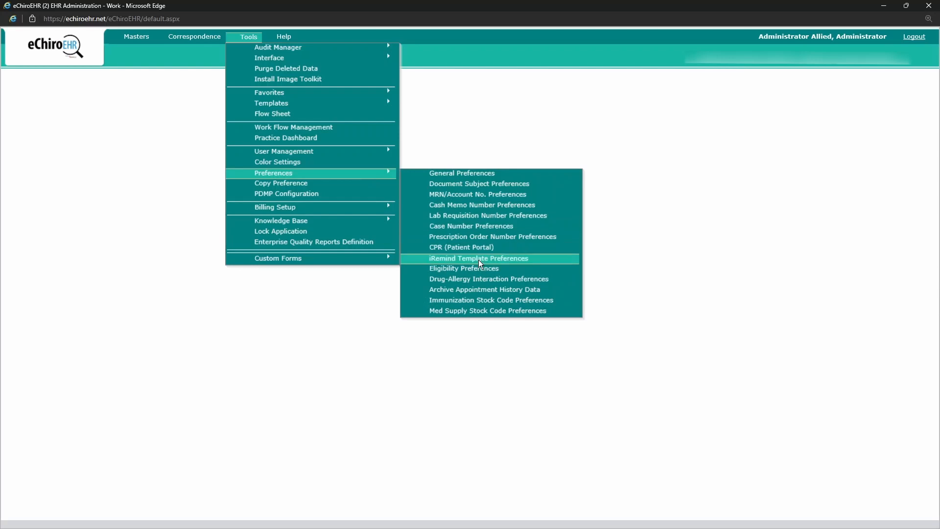
click(533, 260)
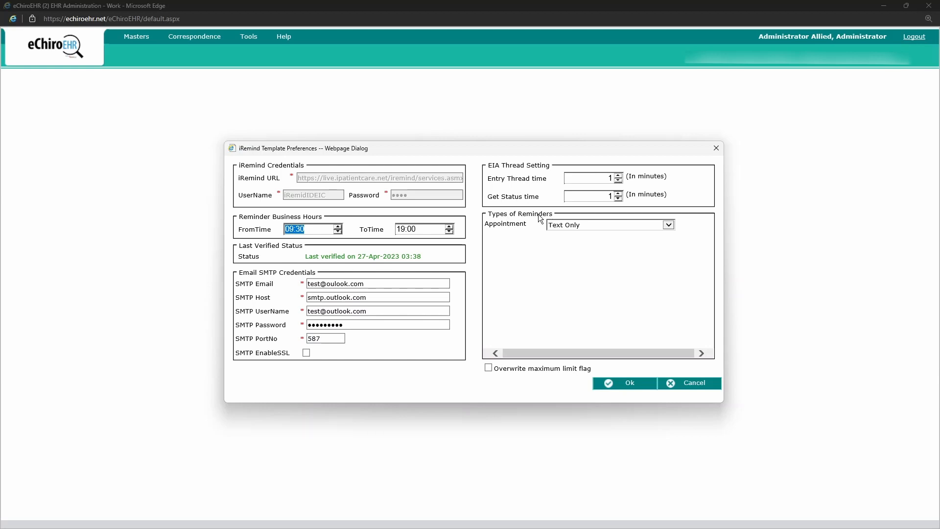
click(669, 226)
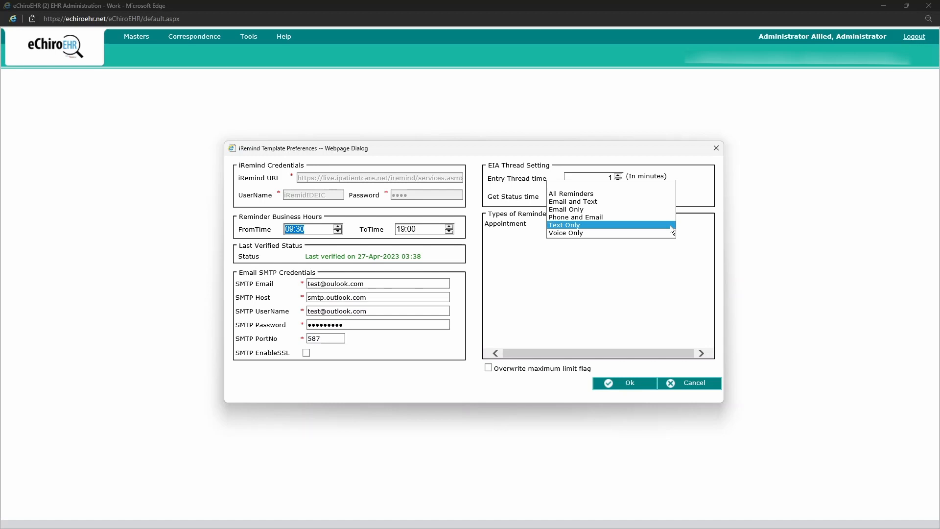
click(648, 290)
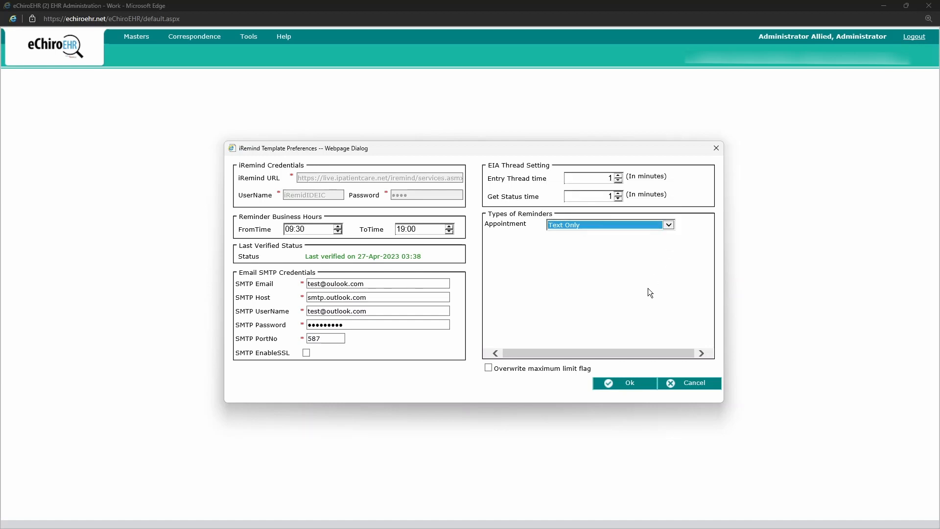
click(660, 326)
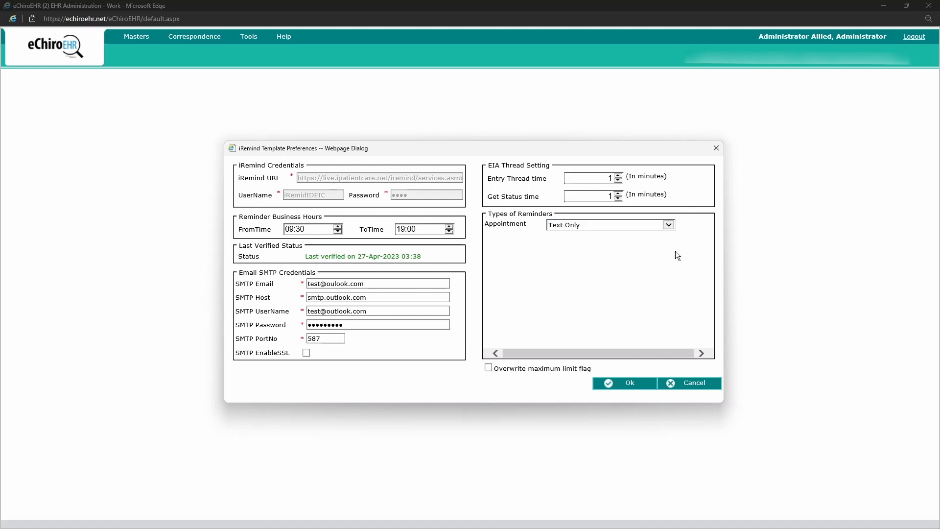
click(696, 385)
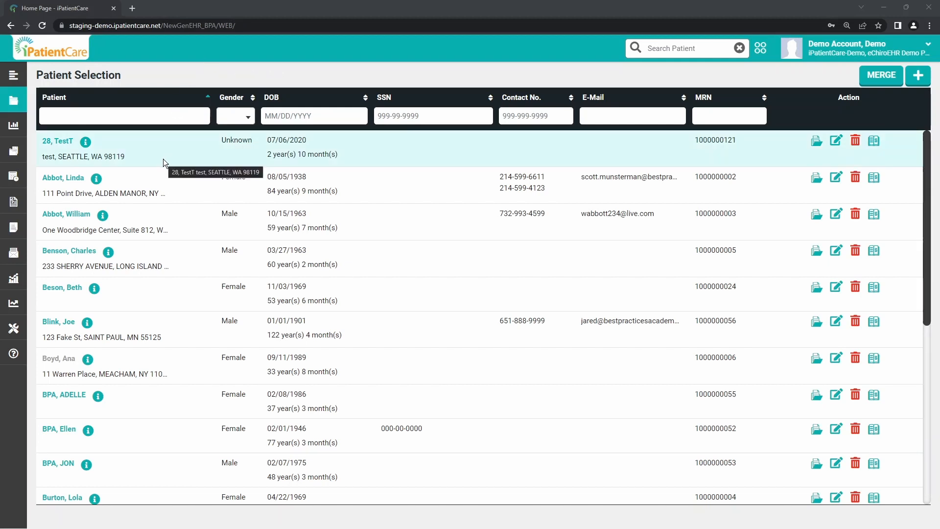
Step: Switch to iPatientCare, open the second listed patient's demographics for editing, and review the Preferred Mode options
mouse_move(59, 101)
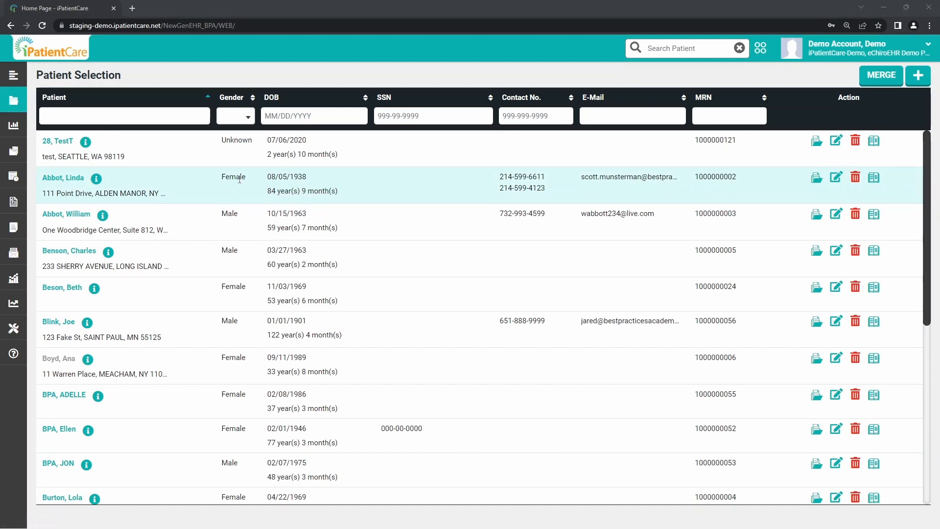
click(836, 180)
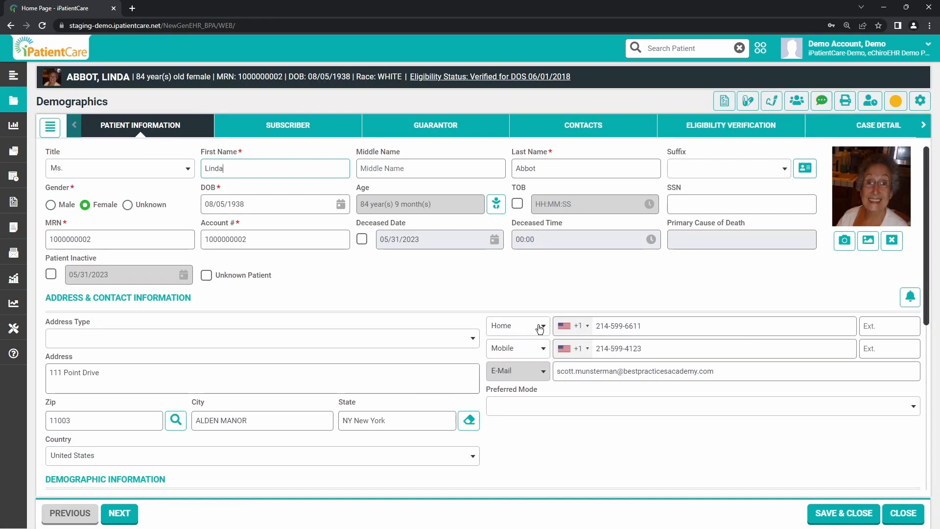
scroll(490, 324, down, 3)
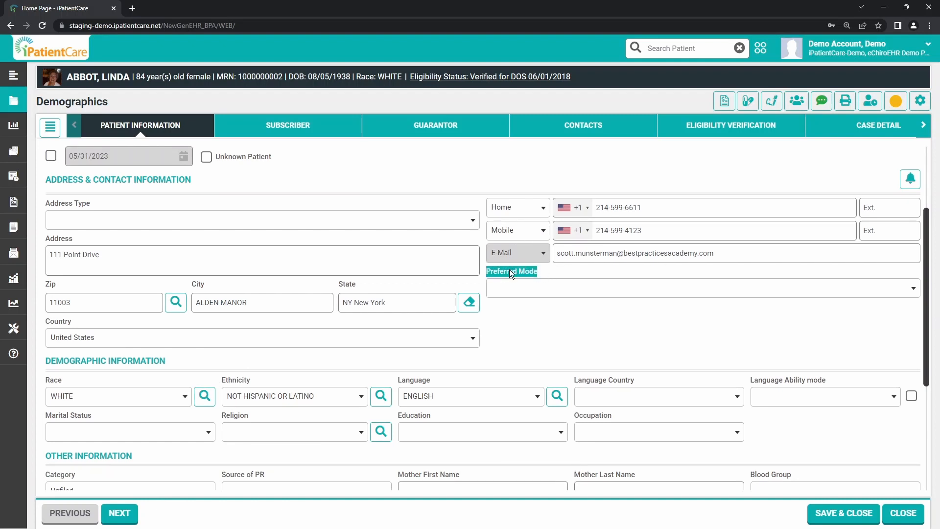
click(555, 289)
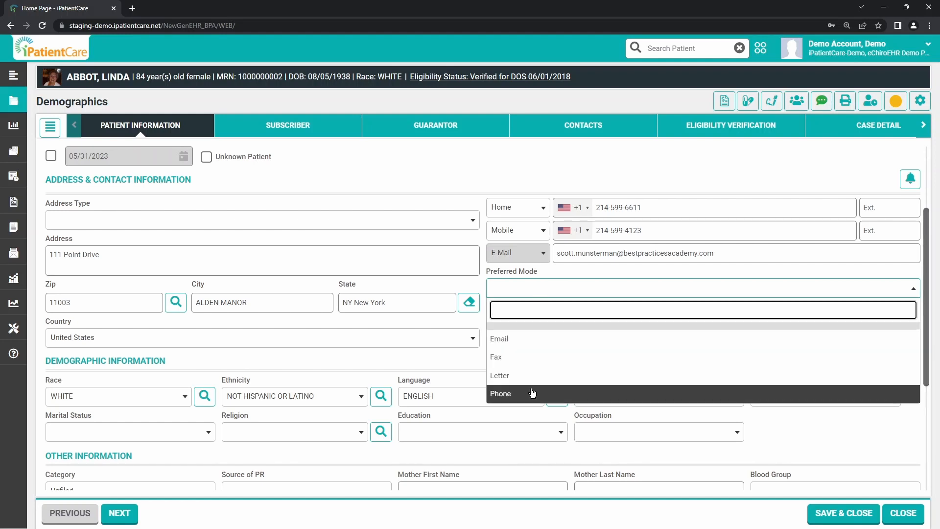
click(549, 286)
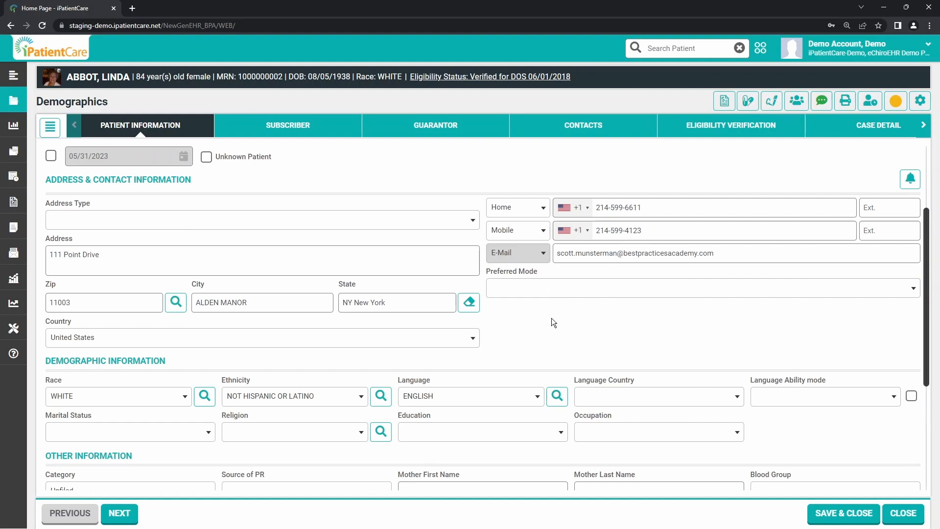
scroll(552, 311, up, 3)
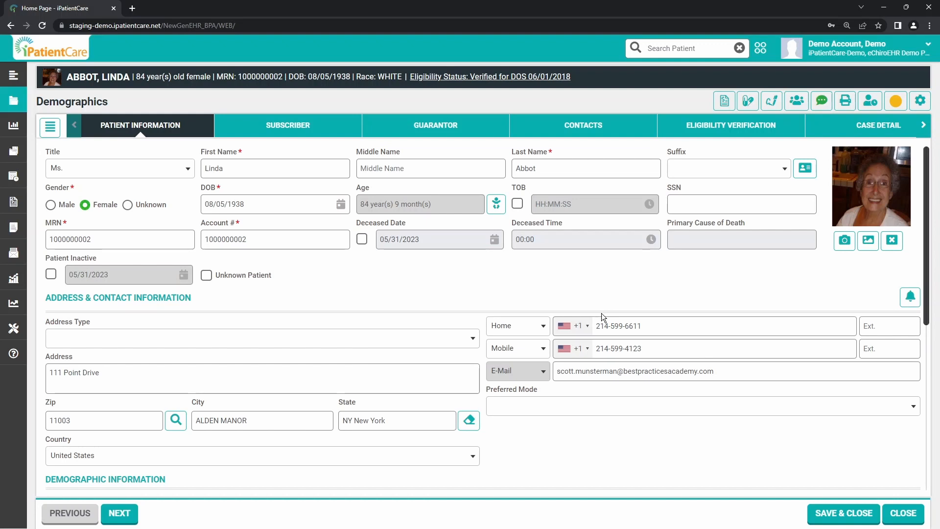
Step: Review the contact type options for the patient's mobile entry and check the home and mobile phone number fields
click(513, 348)
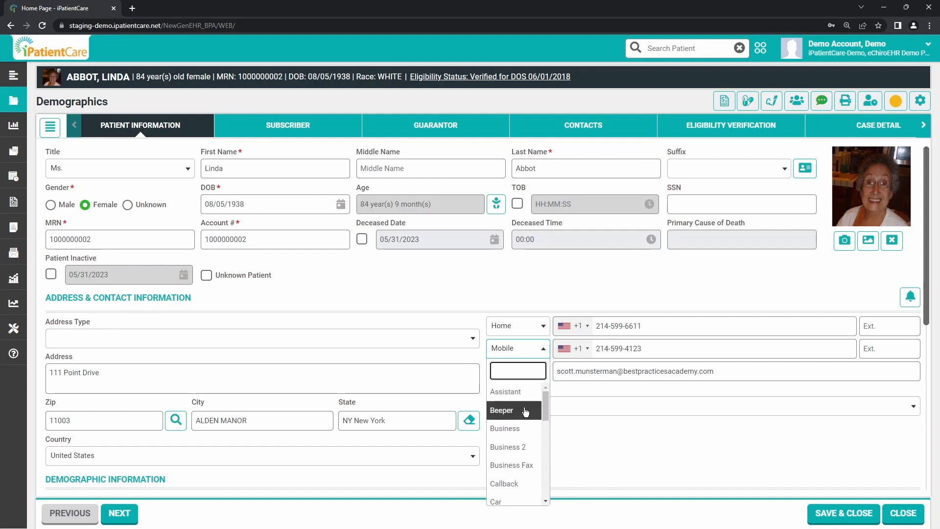
scroll(521, 415, down, 1)
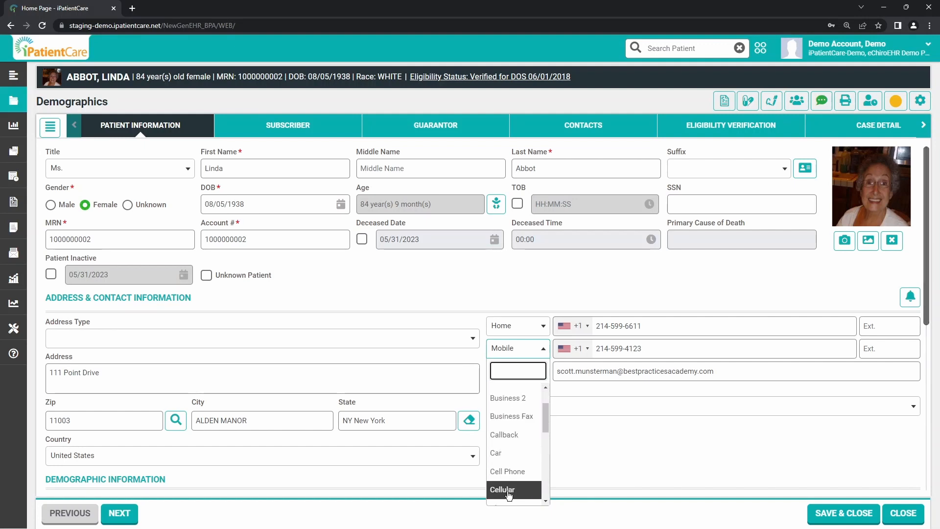
click(612, 389)
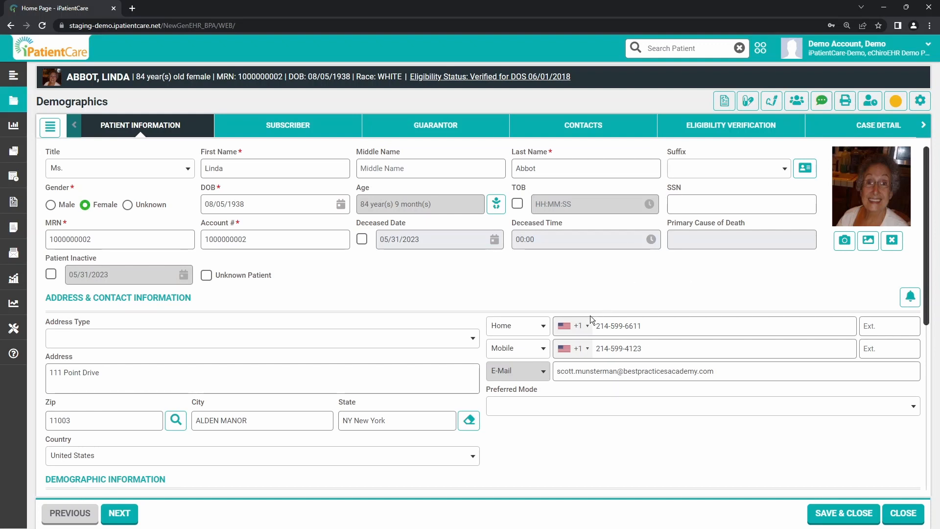
drag(653, 328, 597, 327)
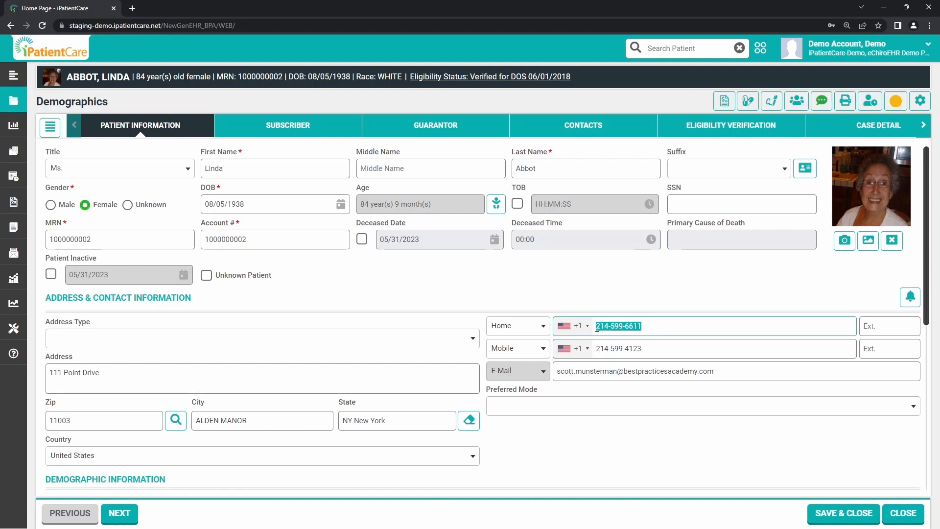
click(608, 299)
drag(654, 348, 598, 343)
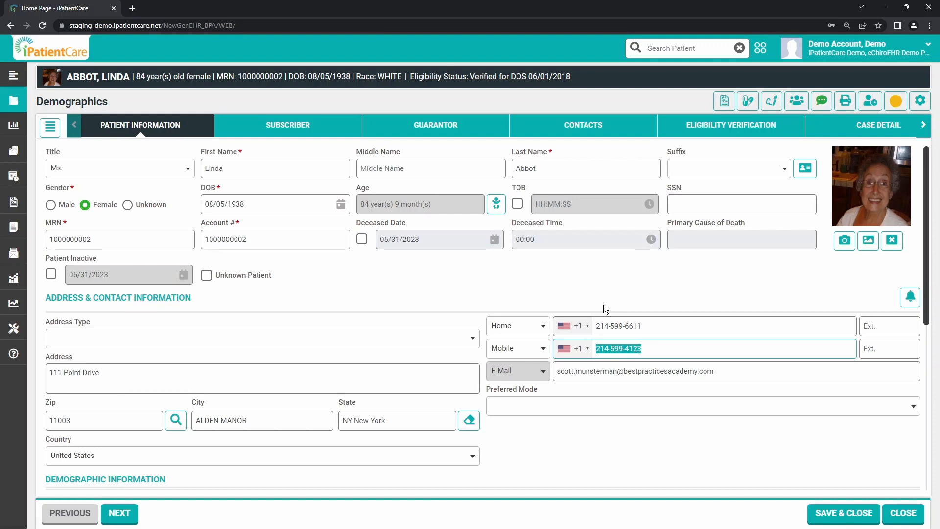
Step: Open the Patient iReminder Template, mark the patient as opting out of all practice communication, and cancel the change
click(909, 299)
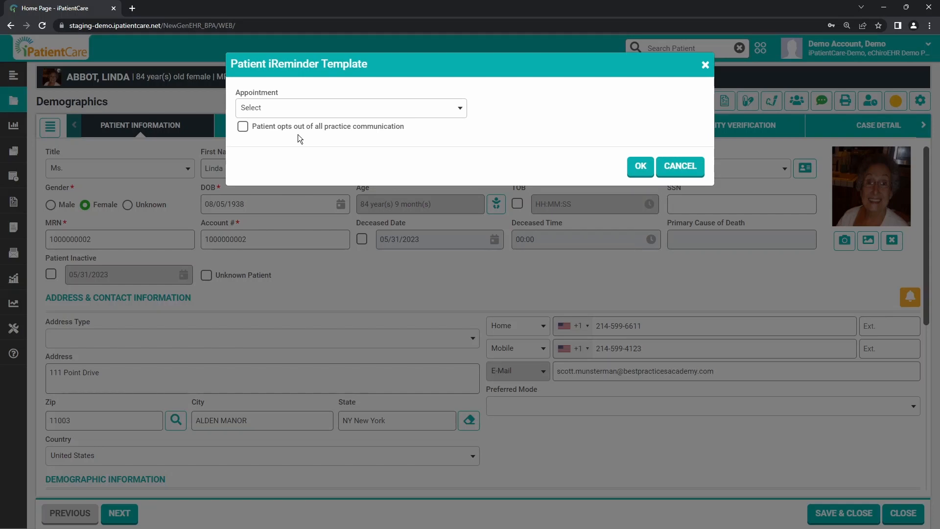
click(243, 127)
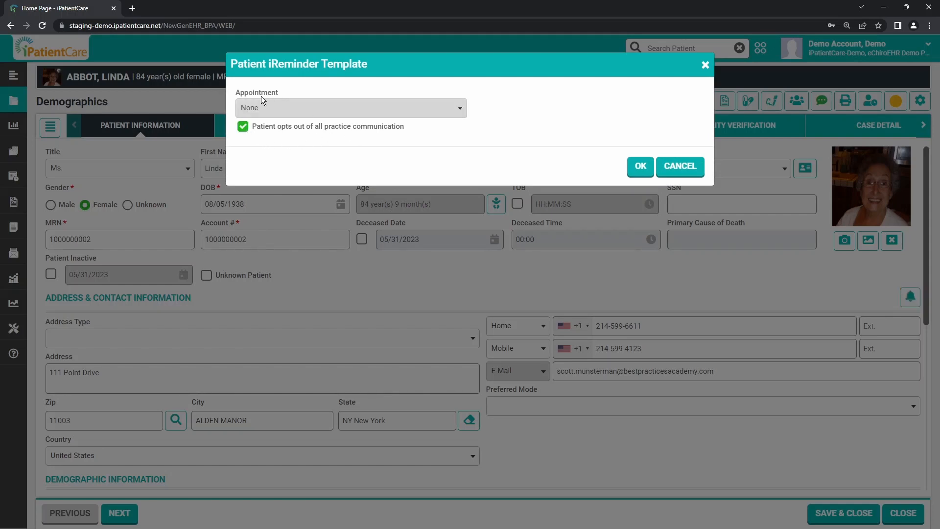
click(679, 166)
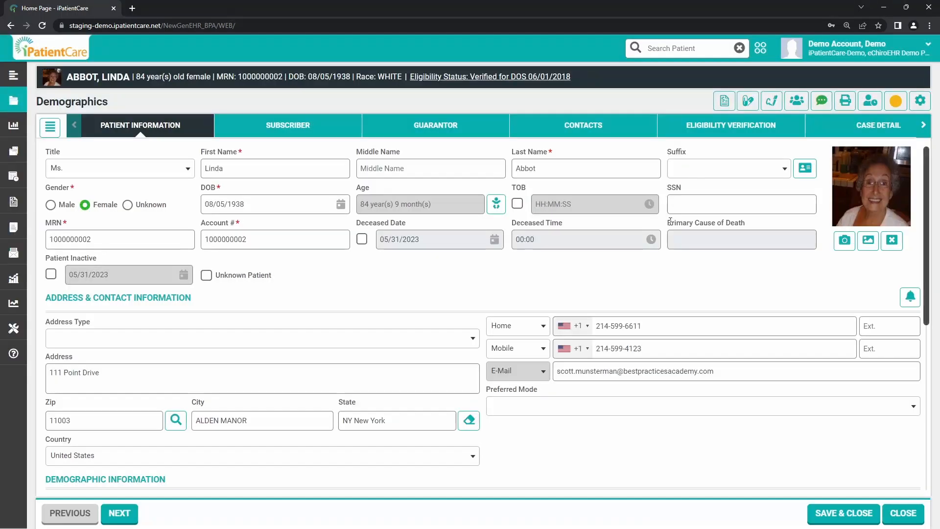